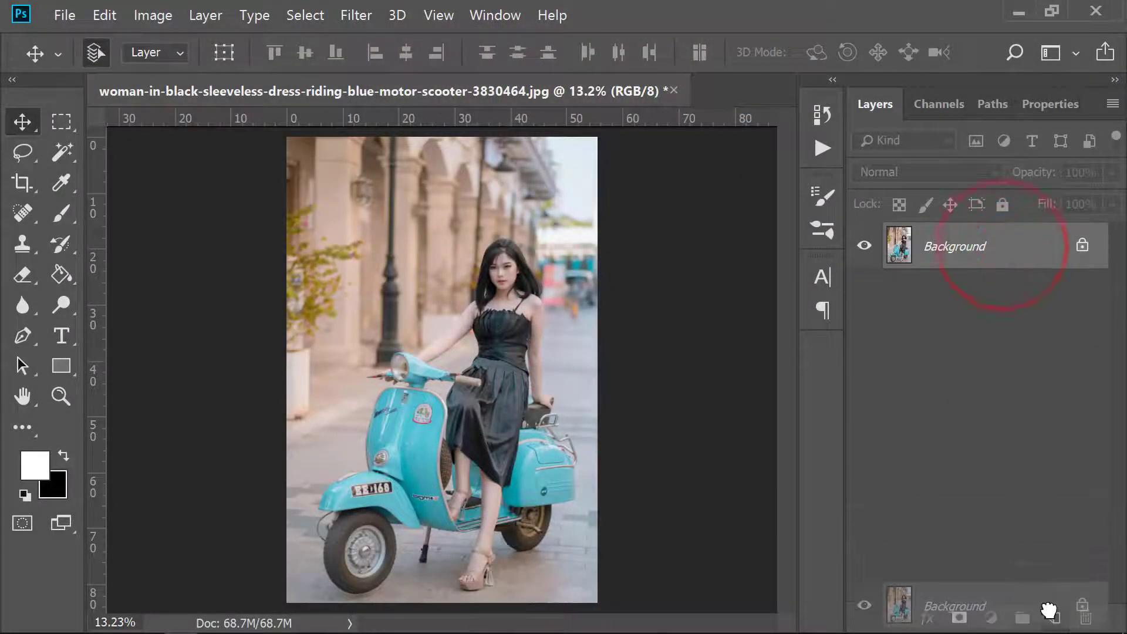
Duplicate the Background layer and apply the Camera Raw Filter to the copy.
{"action": "left_click_drag", "start_coordinate": [1005, 252], "coordinate": [1055, 617]}
{"action": "left_click", "coordinate": [349, 16]}
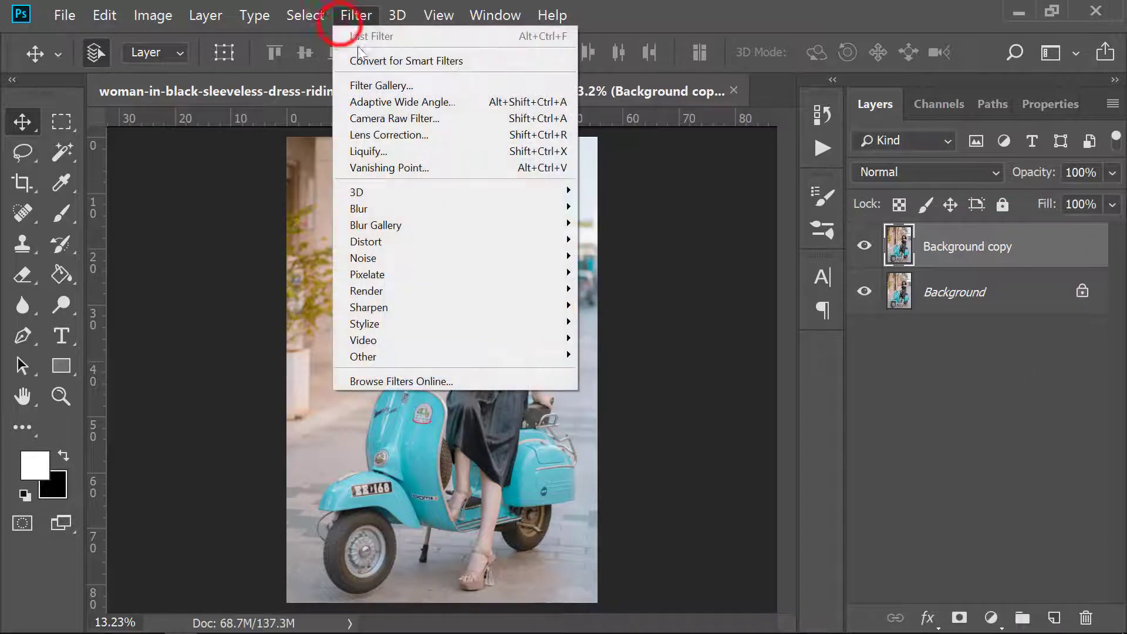
{"action": "left_click", "coordinate": [390, 119]}
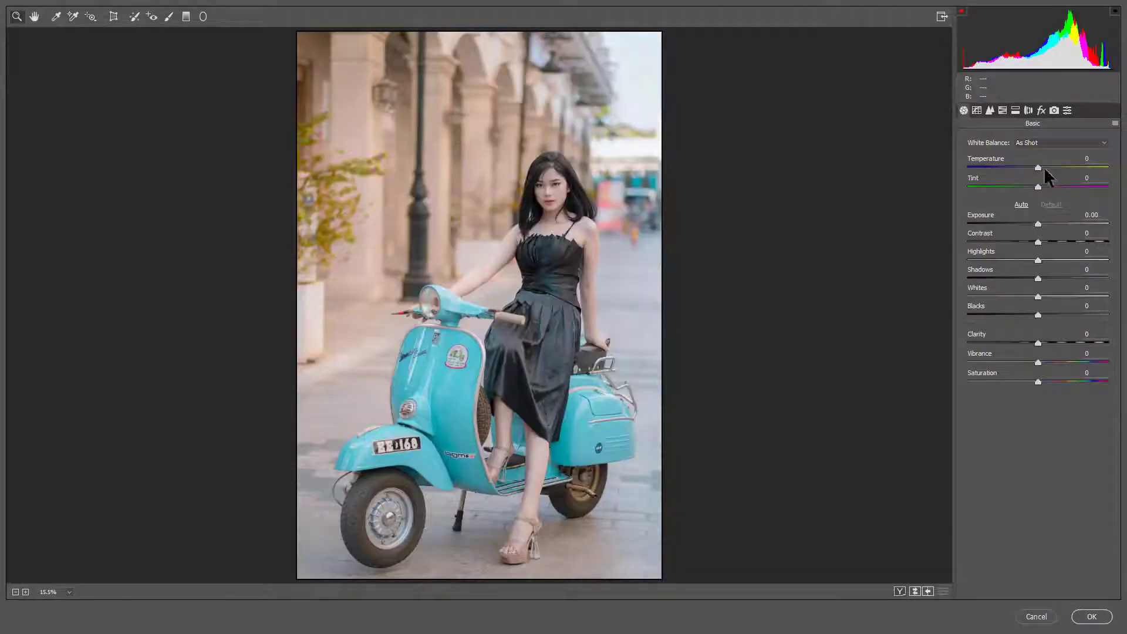
Cool Temperature to -10 and set Exposure +0.15 and Contrast +16.
{"action": "left_click_drag", "start_coordinate": [1038, 167], "coordinate": [1030, 168]}
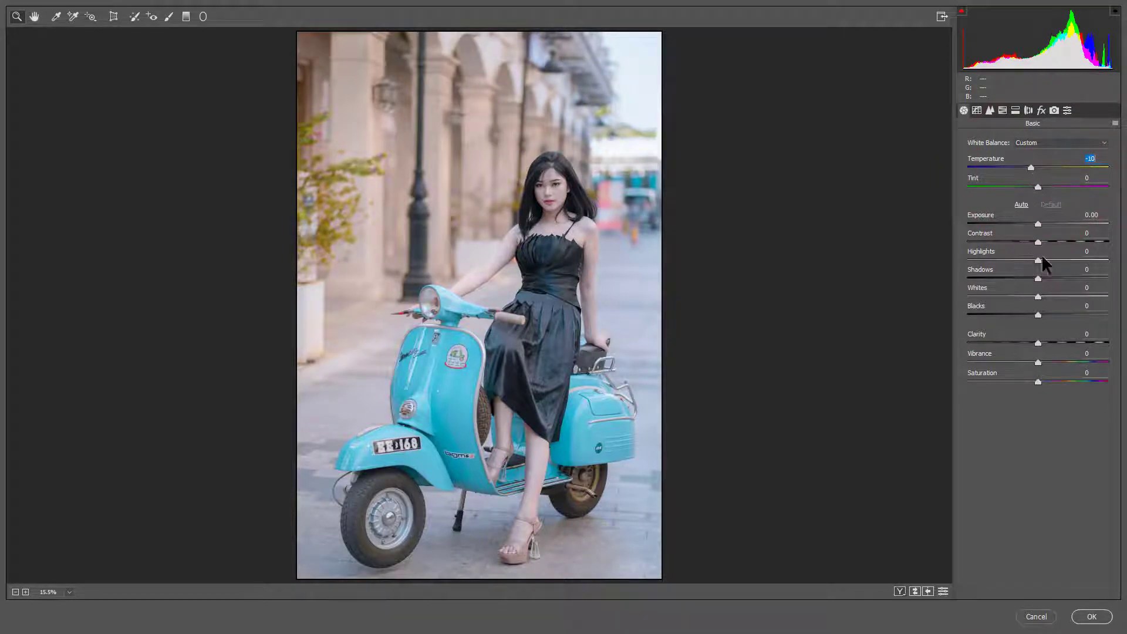
{"action": "left_click_drag", "start_coordinate": [1039, 223], "coordinate": [1041, 224]}
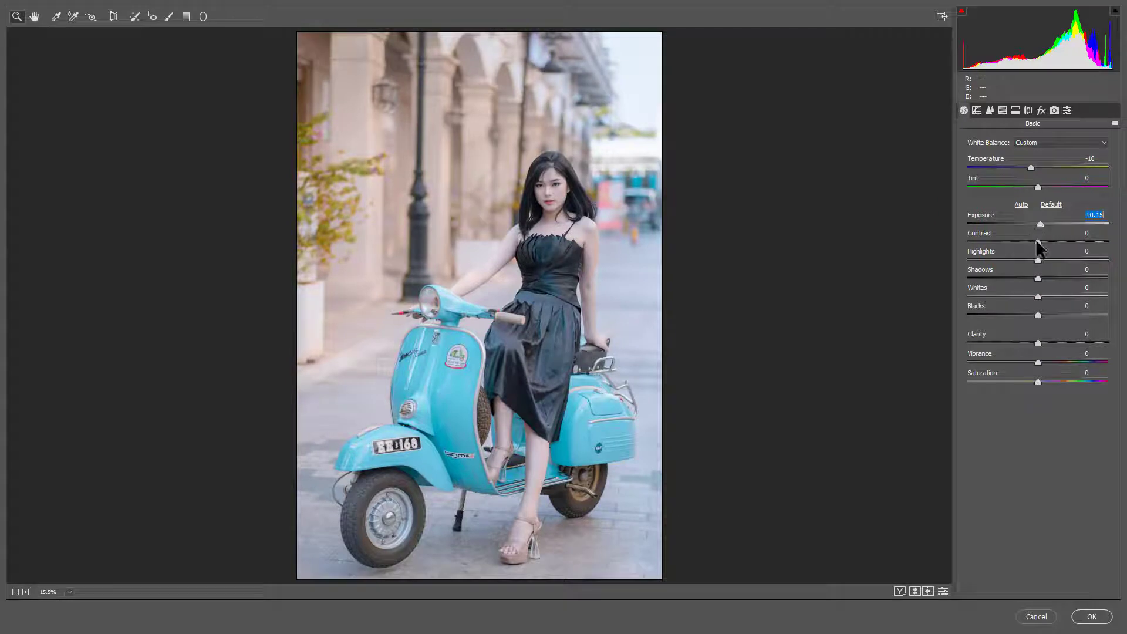
{"action": "left_click_drag", "start_coordinate": [1038, 241], "coordinate": [1049, 242]}
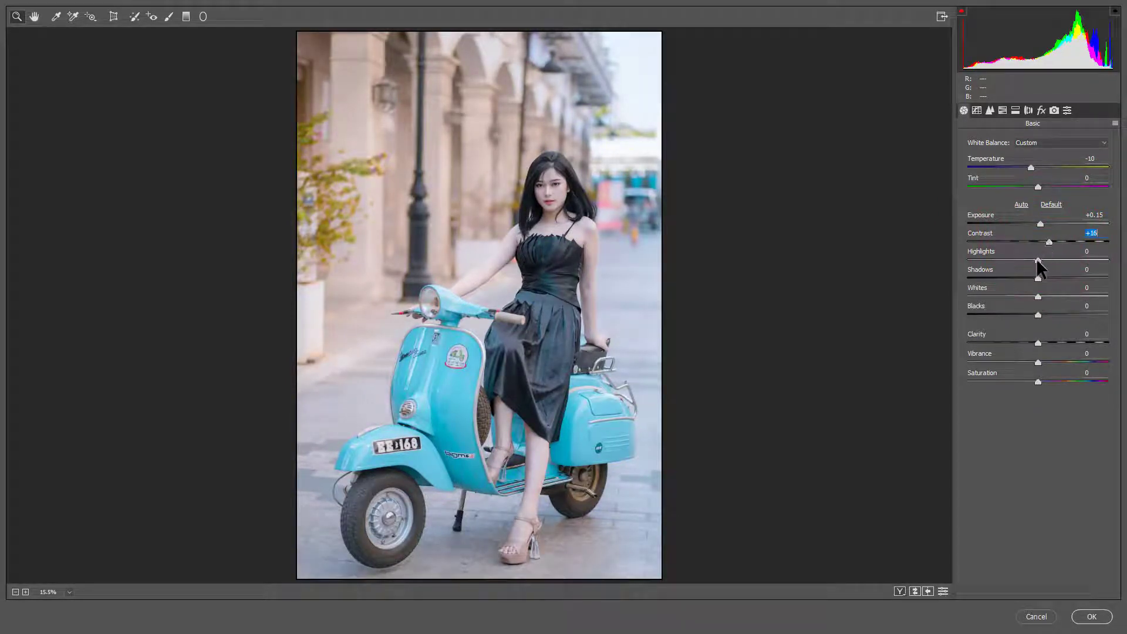
{"action": "left_click", "coordinate": [1038, 260]}
Set Highlights -18, Shadows +10, Blacks -8 and Vibrance -14.
{"action": "left_click_drag", "start_coordinate": [1037, 261], "coordinate": [1024, 260]}
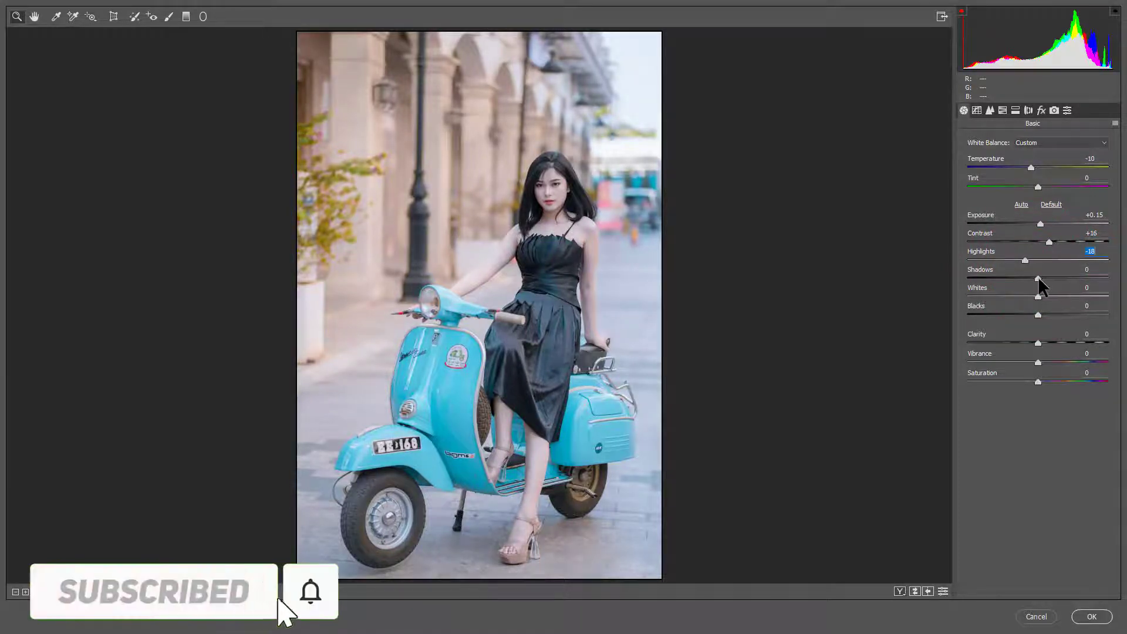
{"action": "left_click_drag", "start_coordinate": [1038, 278], "coordinate": [1046, 278]}
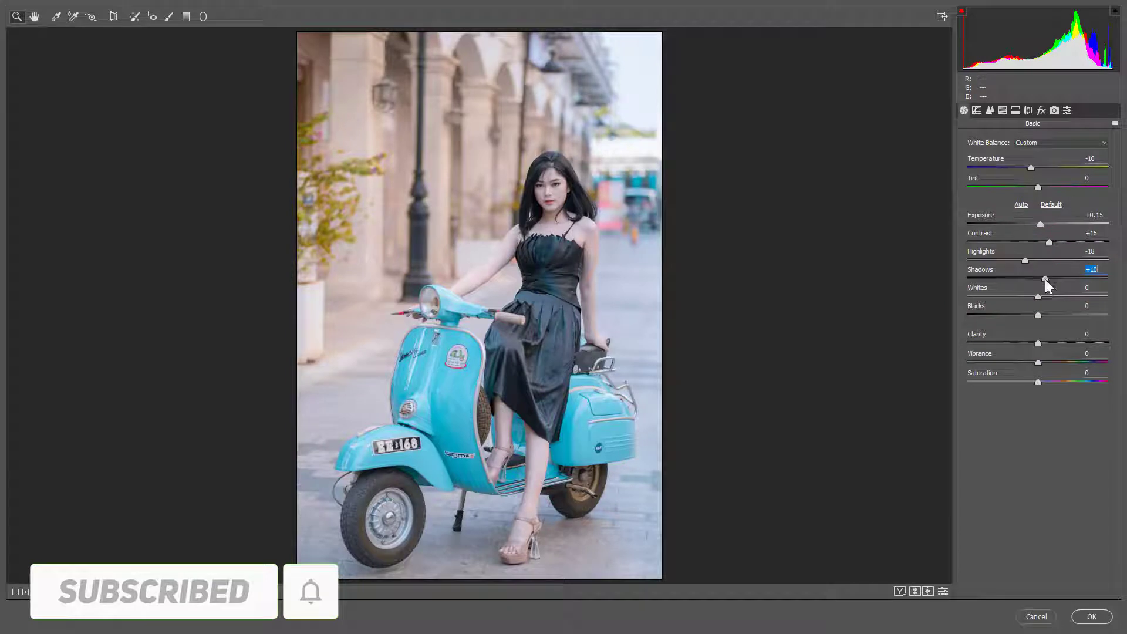
{"action": "left_click_drag", "start_coordinate": [1039, 315], "coordinate": [1032, 315]}
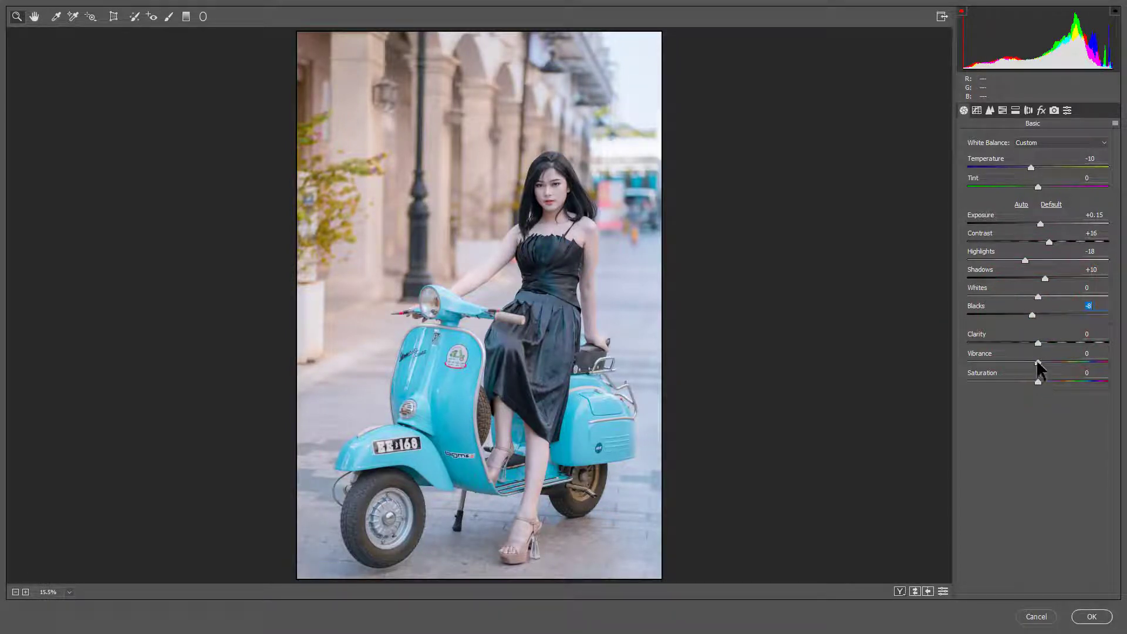
{"action": "left_click_drag", "start_coordinate": [1038, 362], "coordinate": [1028, 363]}
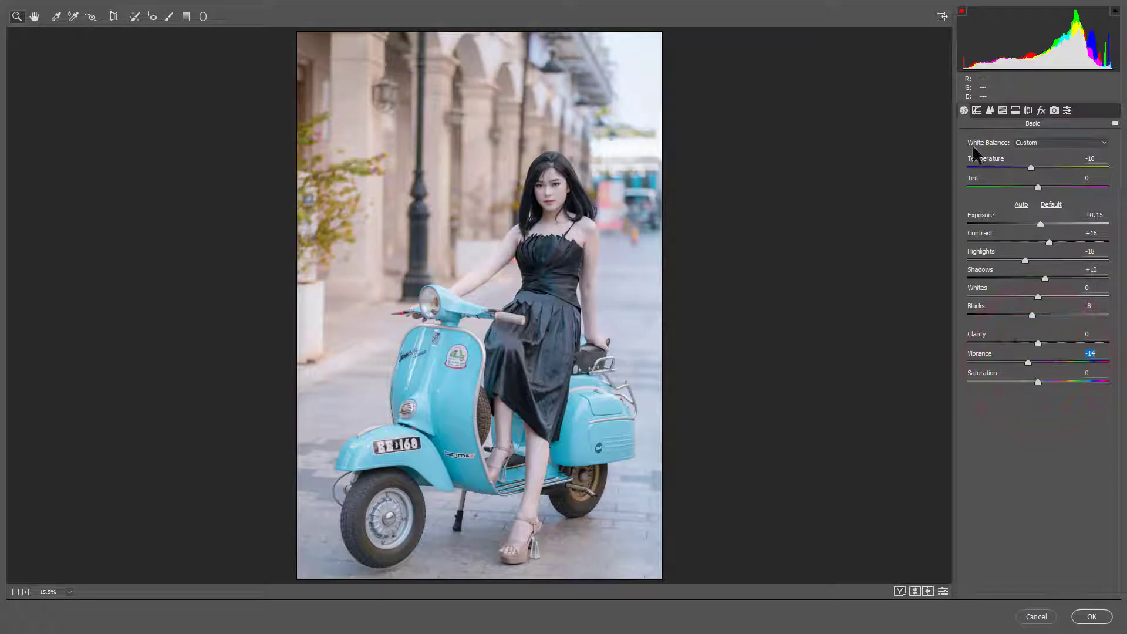
{"action": "left_click", "coordinate": [977, 110]}
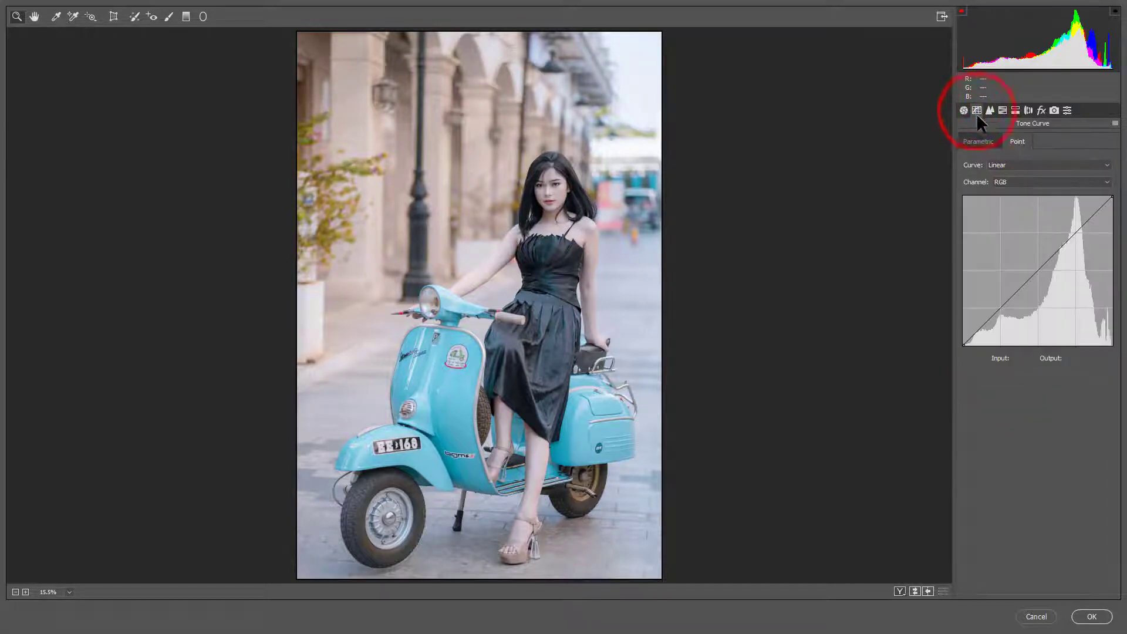
On the Red point curve, lift the black point and add a midtone anchor.
{"action": "left_click", "coordinate": [1017, 181]}
{"action": "left_click", "coordinate": [1023, 203]}
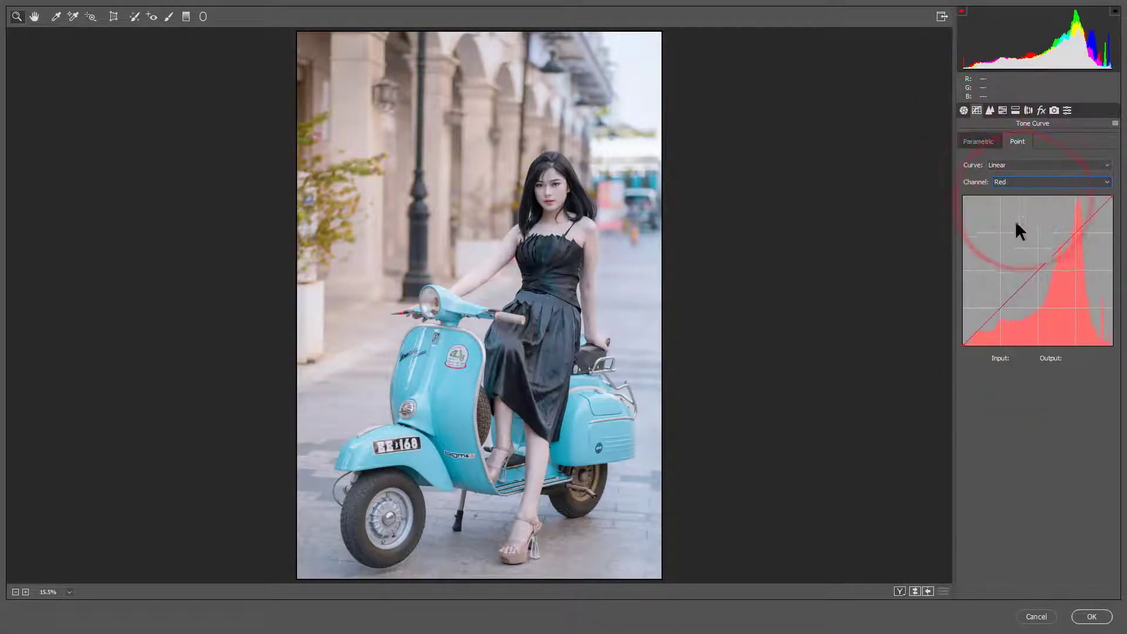
{"action": "left_click_drag", "start_coordinate": [964, 344], "coordinate": [945, 338]}
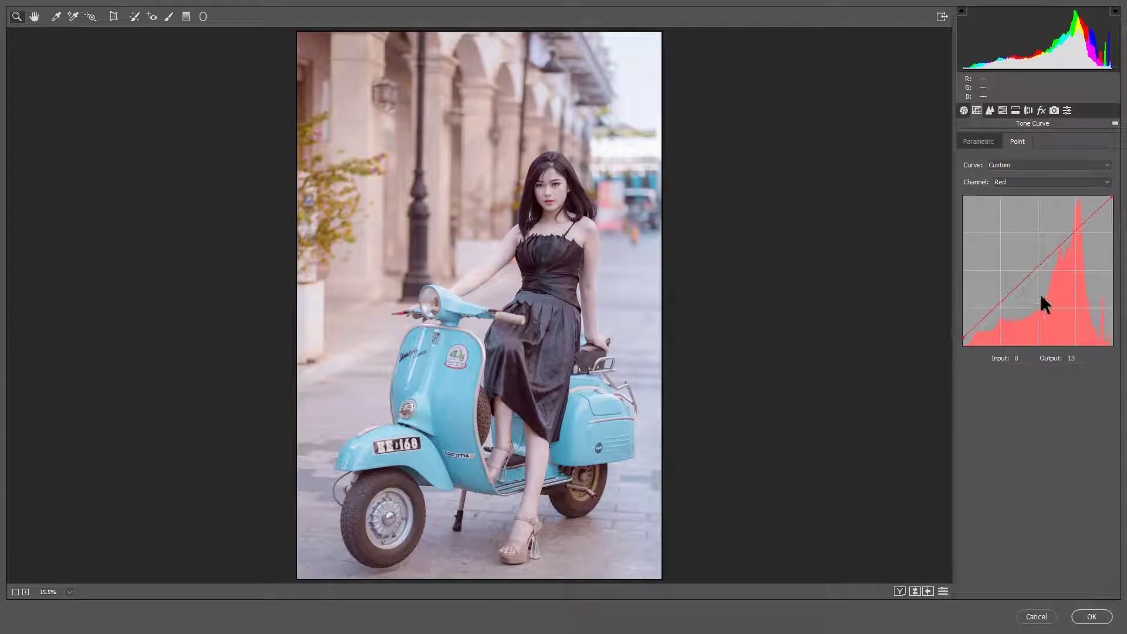
{"action": "left_click", "coordinate": [1038, 270]}
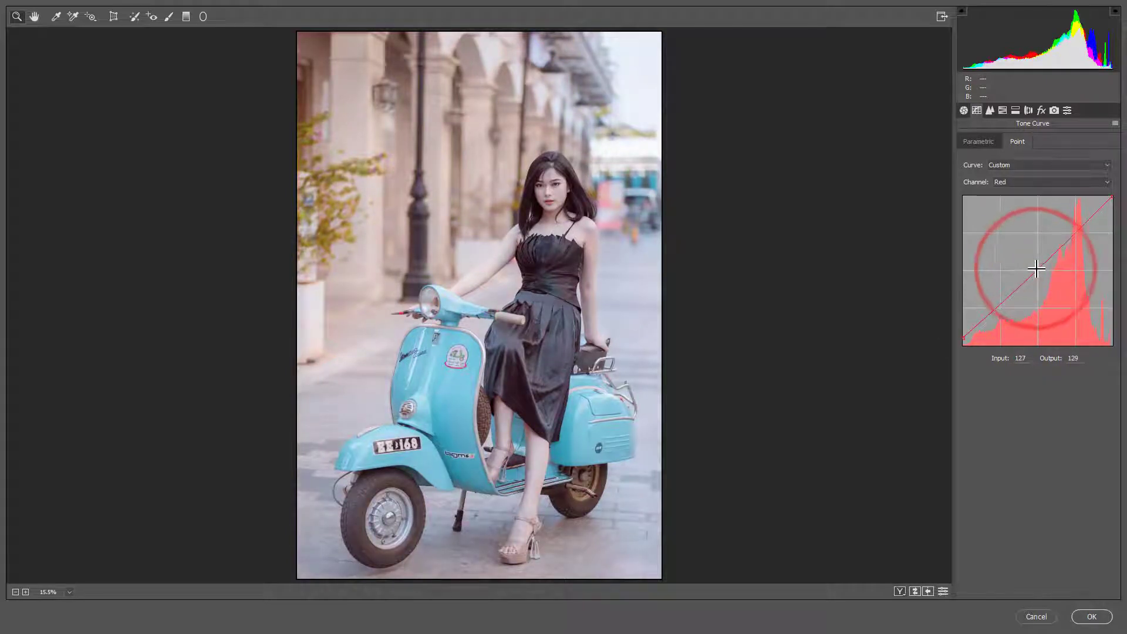
Lower the Green curve midtone from 124 to 115.
{"action": "left_click", "coordinate": [1021, 182]}
{"action": "left_click", "coordinate": [1020, 206]}
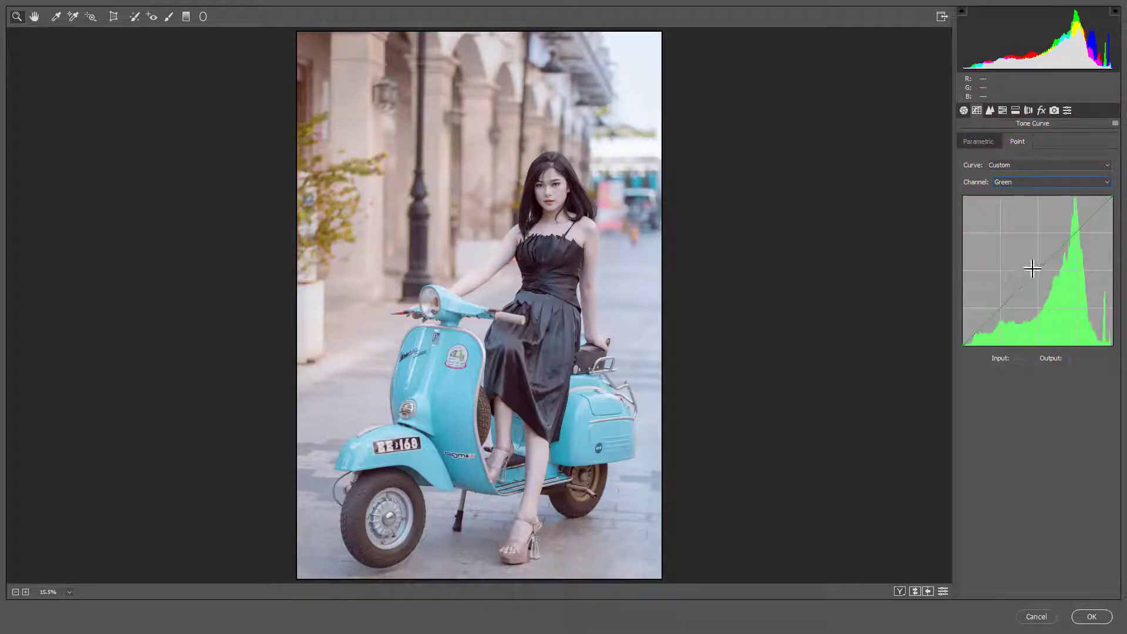
{"action": "left_click_drag", "start_coordinate": [1037, 273], "coordinate": [1035, 278]}
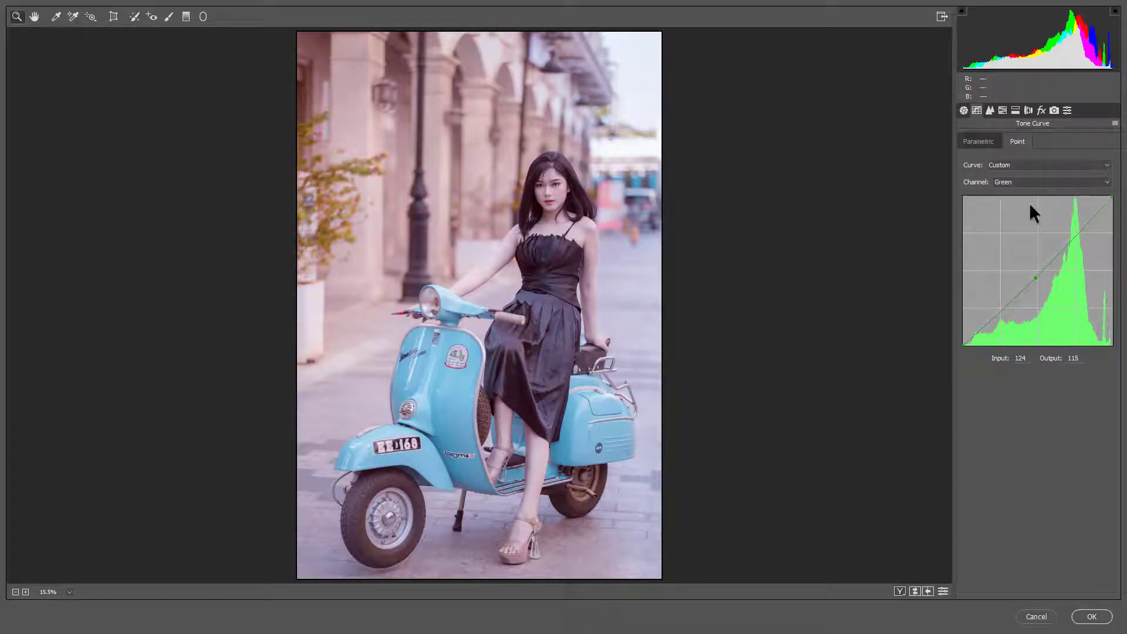
Raise the Blue curve's shadows to output 40 and lower its midpoint 111→106.
{"action": "left_click", "coordinate": [1027, 182]}
{"action": "left_click", "coordinate": [1020, 219]}
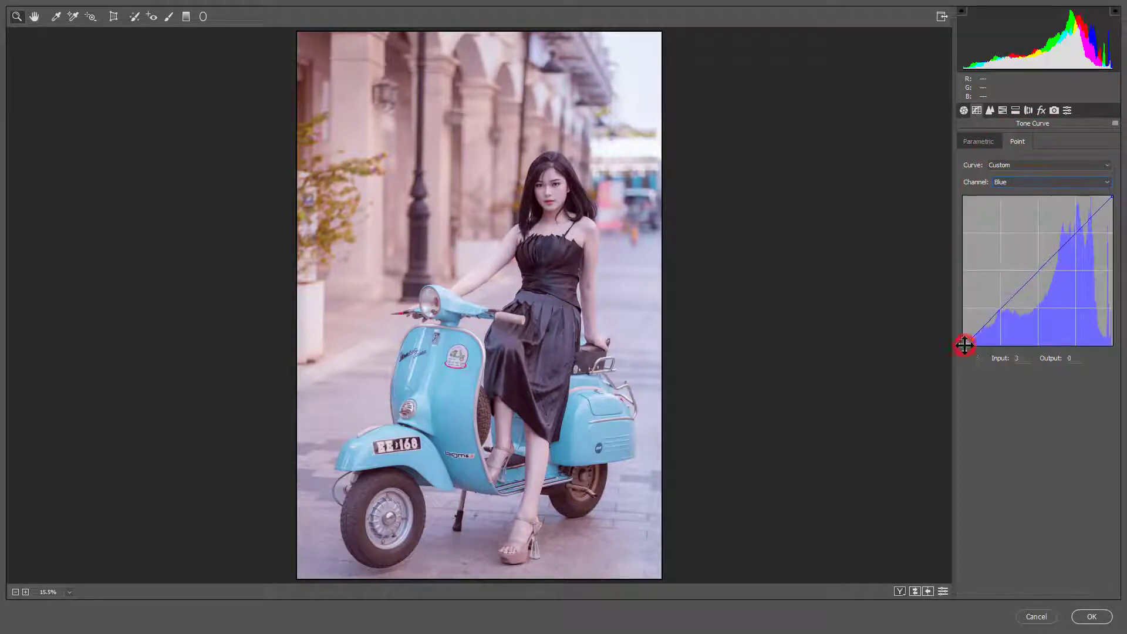
{"action": "left_click_drag", "start_coordinate": [966, 347], "coordinate": [926, 322]}
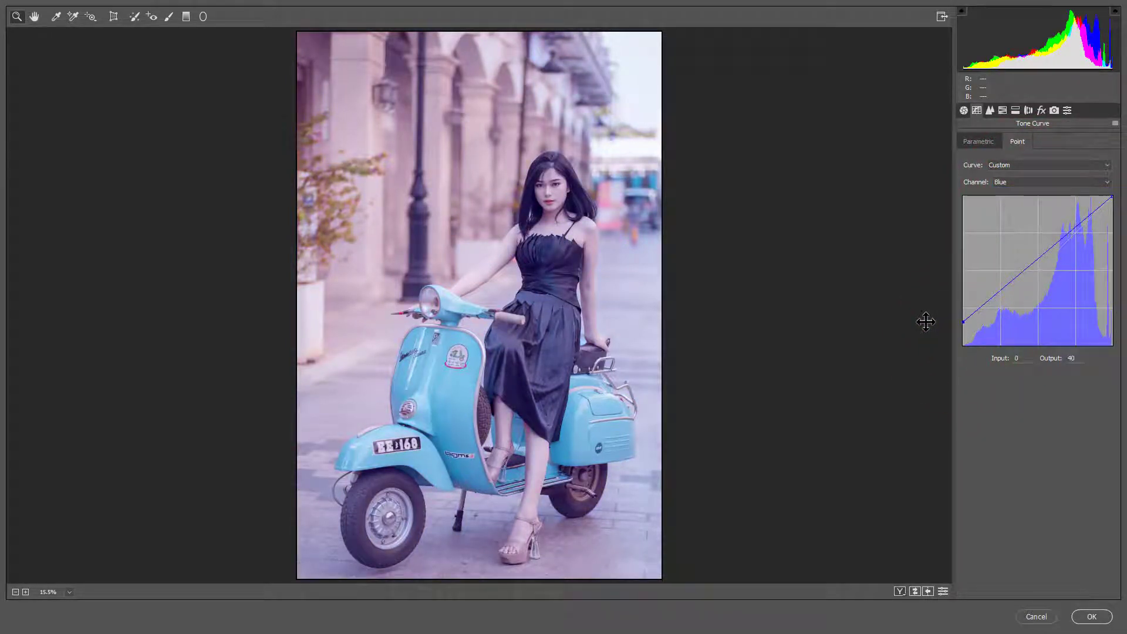
{"action": "left_click_drag", "start_coordinate": [1027, 268], "coordinate": [1027, 283]}
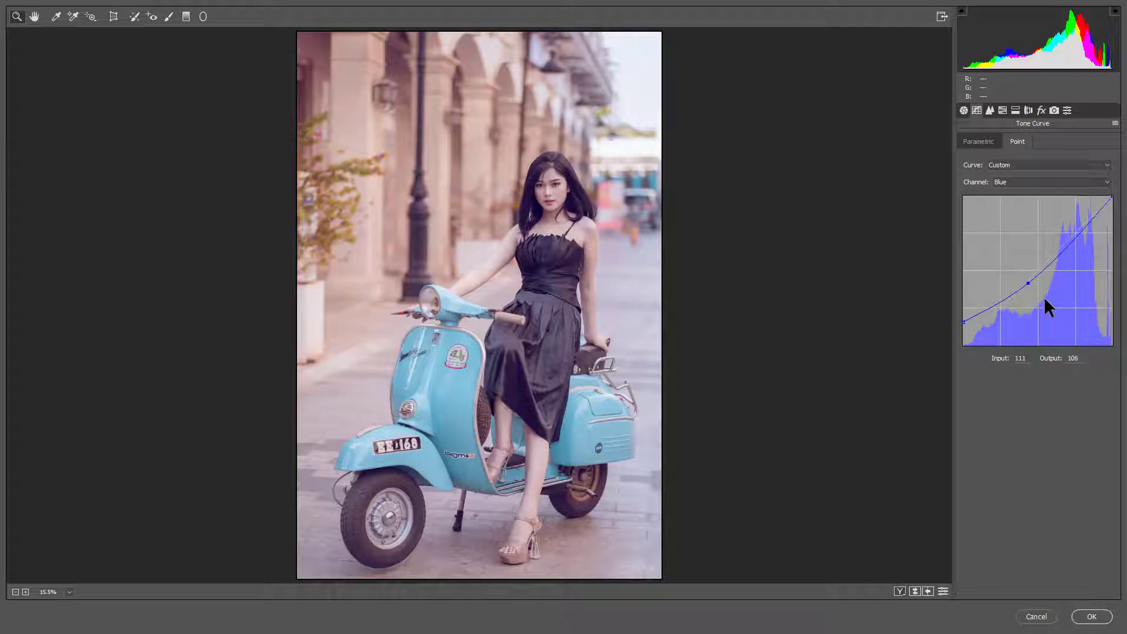
In the Detail panel, set Sharpening Amount 10, Luminance 43, Color 34, Color Detail 100.
{"action": "left_click", "coordinate": [990, 111]}
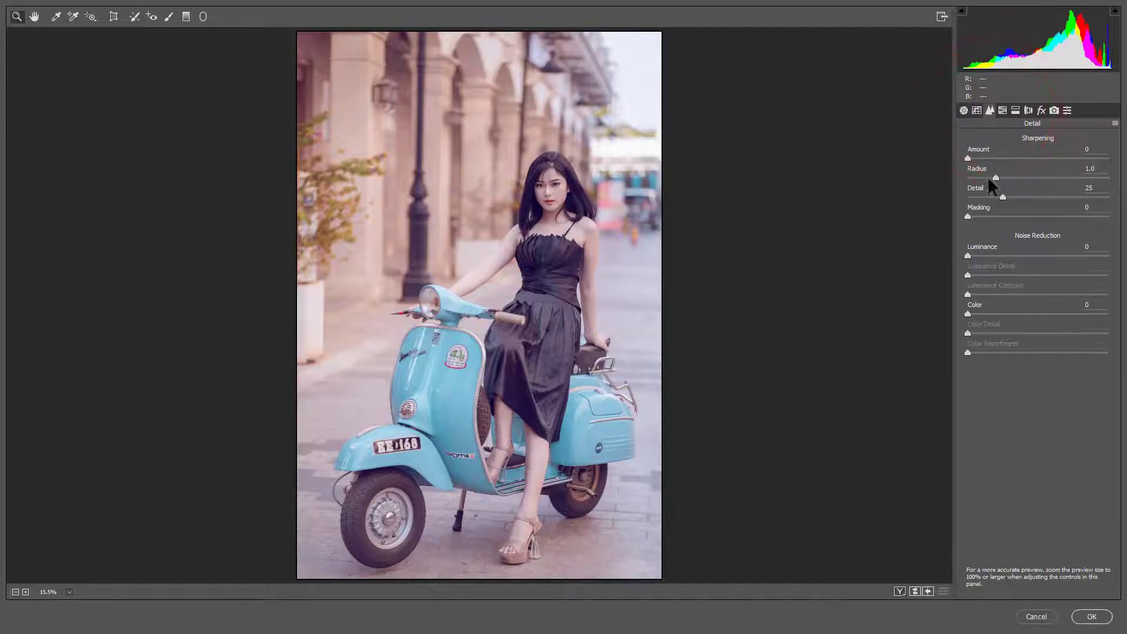
{"action": "left_click_drag", "start_coordinate": [967, 158], "coordinate": [977, 159]}
{"action": "left_click_drag", "start_coordinate": [970, 257], "coordinate": [1032, 256]}
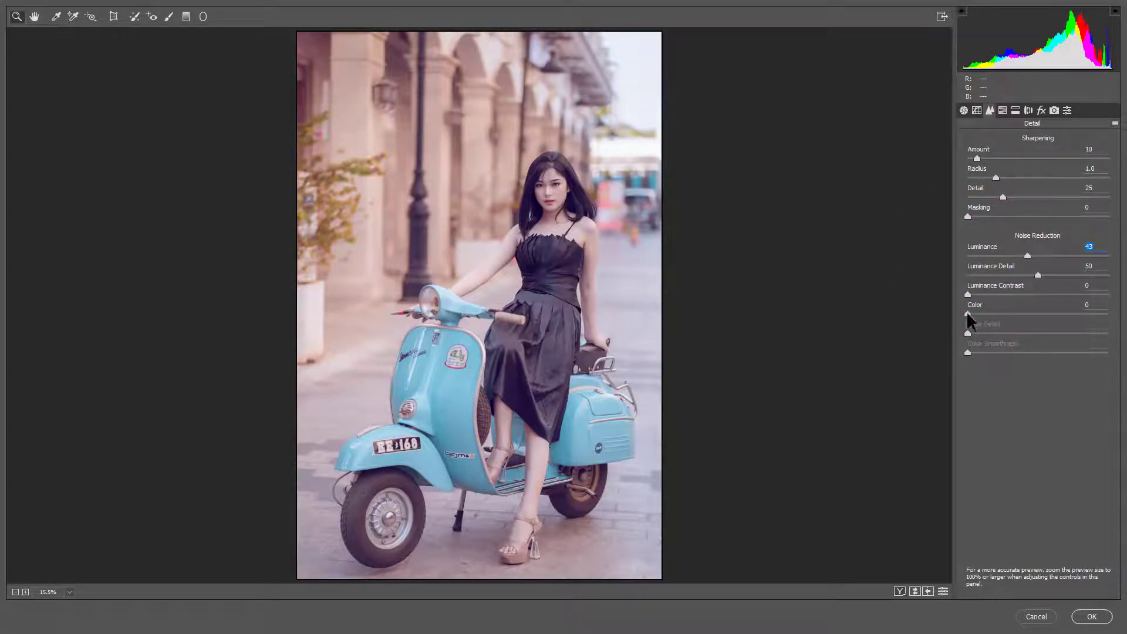
{"action": "left_click_drag", "start_coordinate": [967, 313], "coordinate": [1016, 313]}
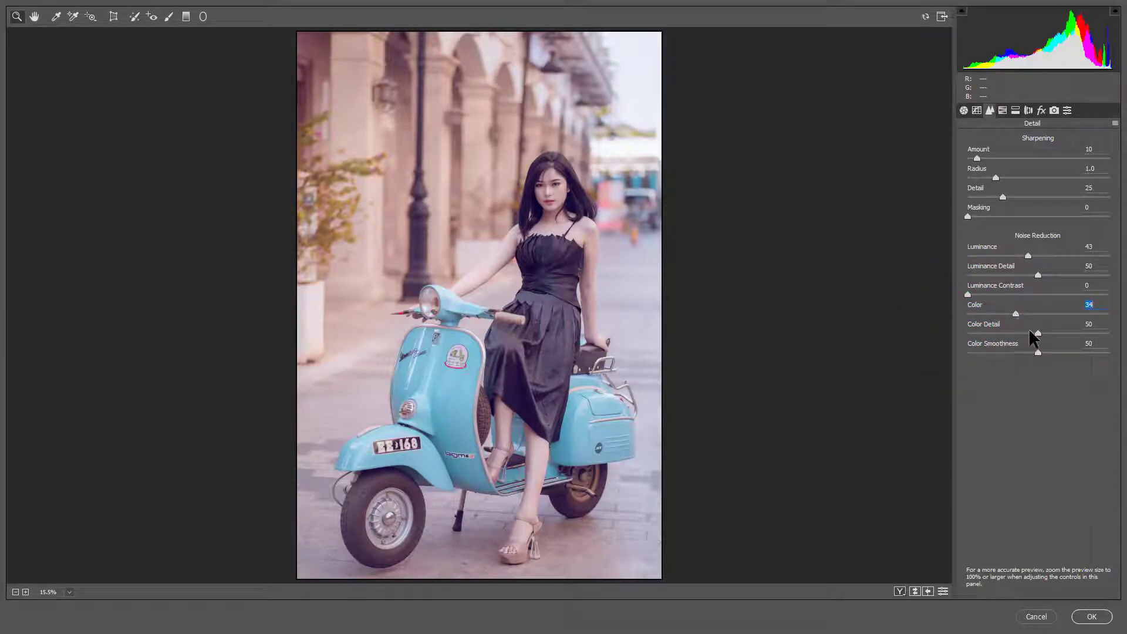
{"action": "left_click_drag", "start_coordinate": [1043, 332], "coordinate": [1125, 337]}
Split-tone highlights to Hue 126/Saturation 15 and shadows to Hue 111/Saturation 11.
{"action": "left_click", "coordinate": [1015, 111]}
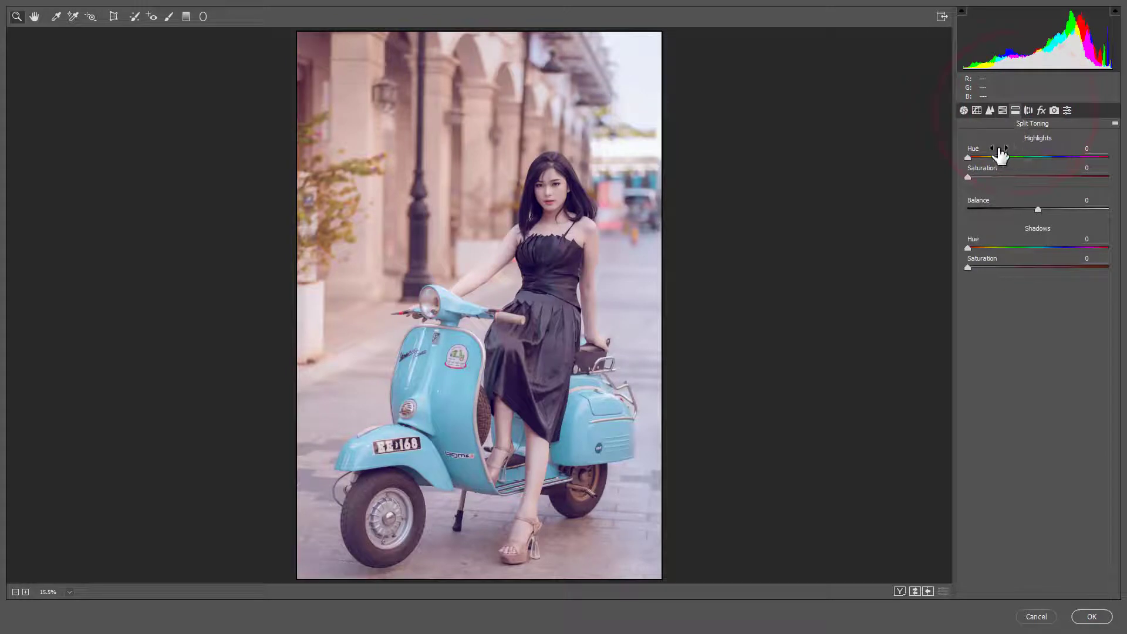
{"action": "mouse_move", "coordinate": [968, 157]}
{"action": "left_mouse_down"}
{"action": "mouse_move", "coordinate": [1016, 158]}
{"action": "mouse_move", "coordinate": [982, 176]}
{"action": "mouse_move", "coordinate": [991, 176]}
{"action": "left_mouse_up"}
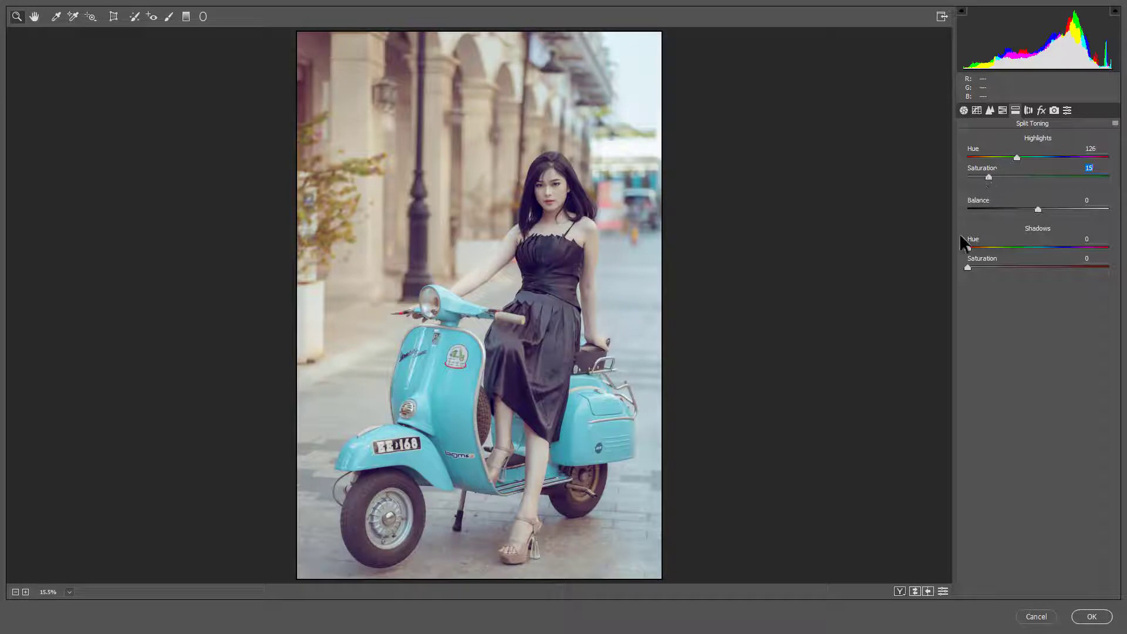
{"action": "mouse_move", "coordinate": [969, 247]}
{"action": "left_mouse_down"}
{"action": "mouse_move", "coordinate": [1012, 246]}
{"action": "mouse_move", "coordinate": [984, 267]}
{"action": "left_mouse_up"}
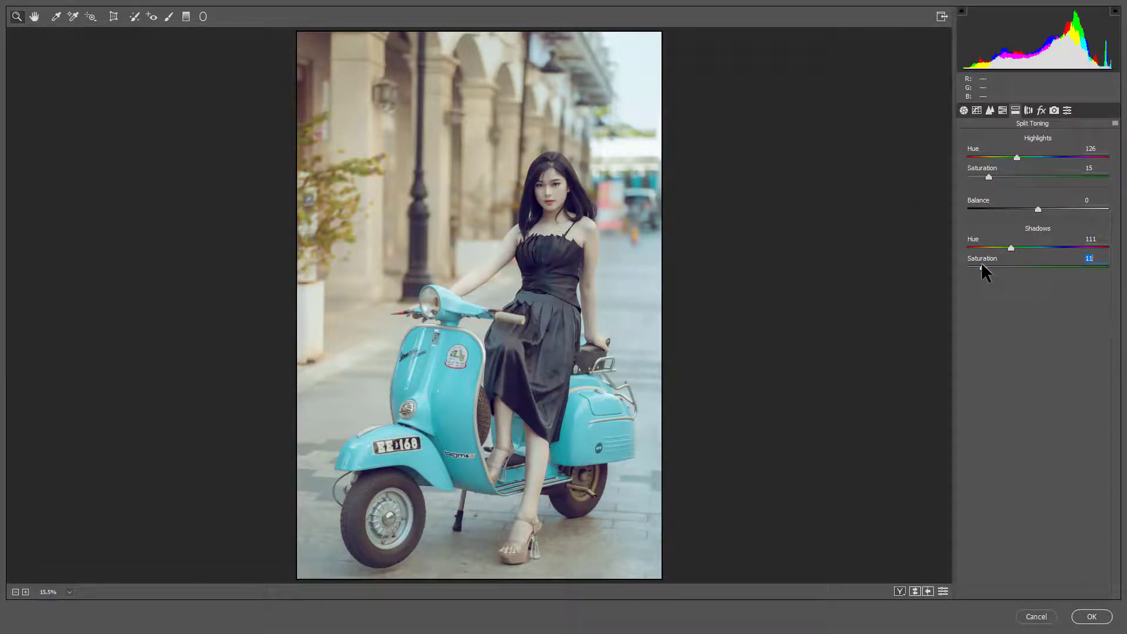
In the Effects panel, set Post Crop Vignetting Amount -17 and Dehaze +12.
{"action": "left_click", "coordinate": [1041, 110]}
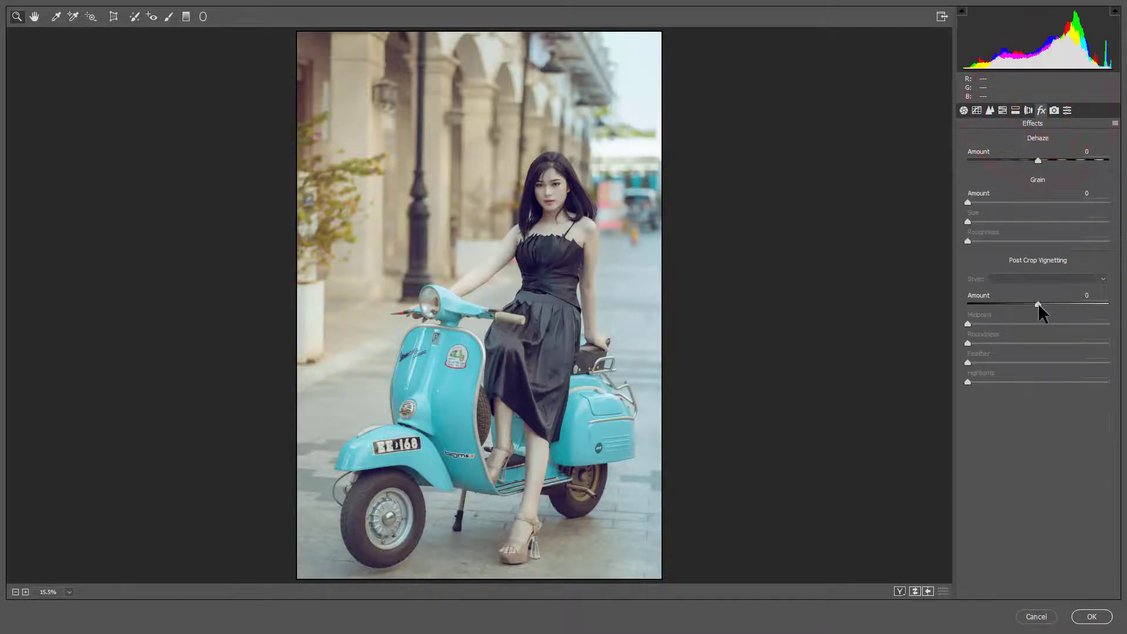
{"action": "left_click_drag", "start_coordinate": [1038, 305], "coordinate": [1027, 304]}
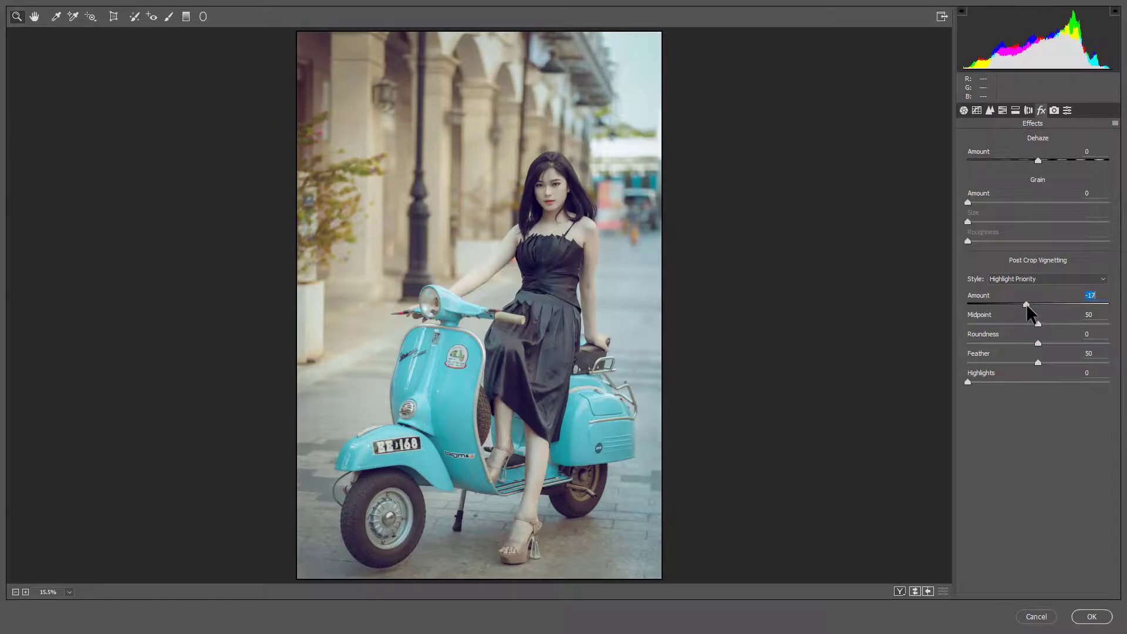
{"action": "left_click_drag", "start_coordinate": [1038, 160], "coordinate": [1043, 160]}
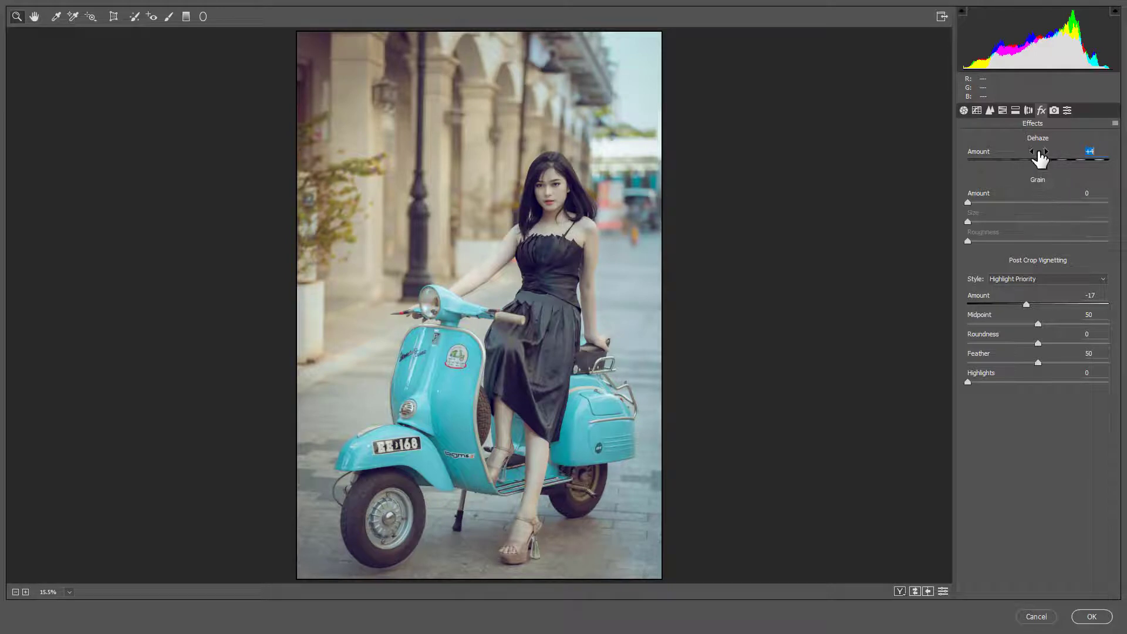
{"action": "left_click", "coordinate": [1054, 110]}
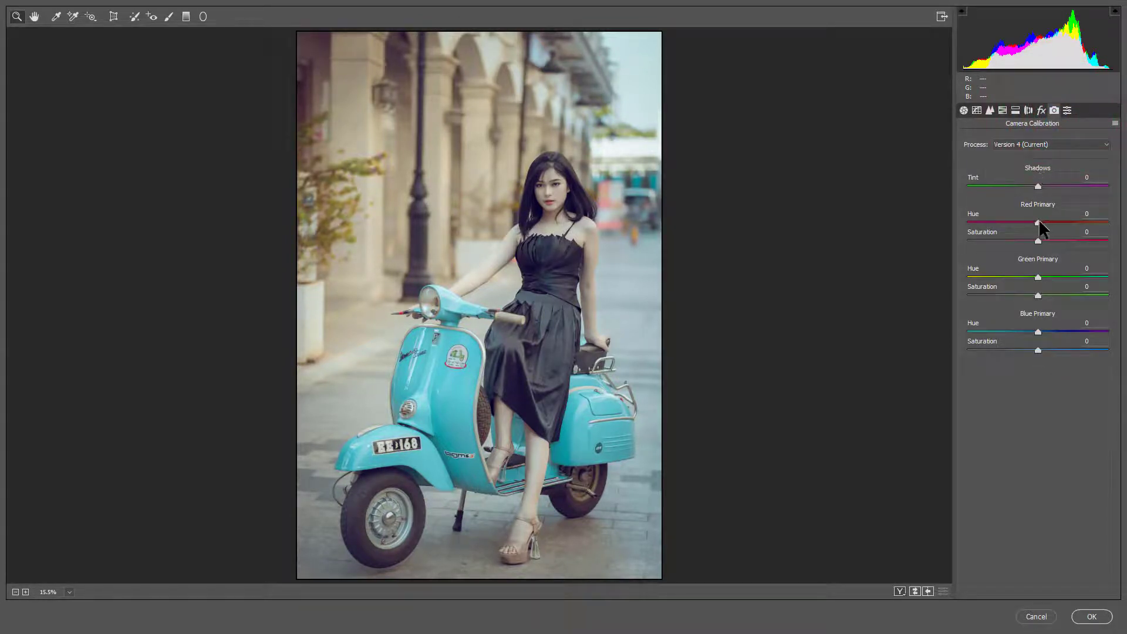
Set Red Hue -15, Green Hue +42, Green Saturation -72, Blue Hue -35, then show Before/After.
{"action": "left_click_drag", "start_coordinate": [1039, 220], "coordinate": [1032, 221]}
{"action": "left_click_drag", "start_coordinate": [1038, 276], "coordinate": [1070, 276]}
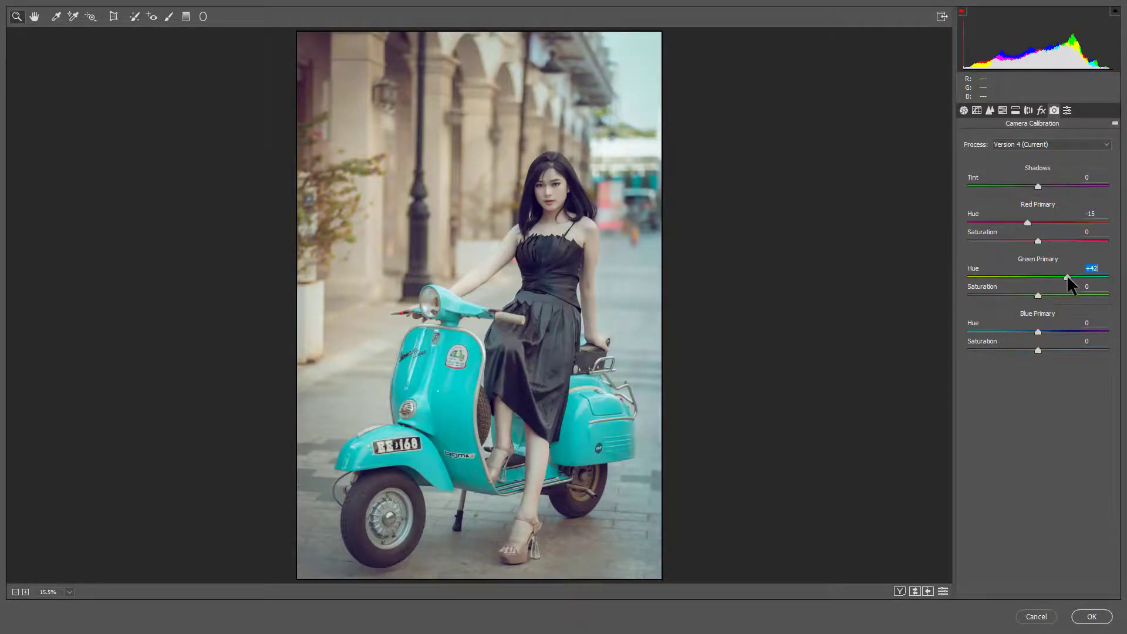
{"action": "left_click_drag", "start_coordinate": [1039, 295], "coordinate": [985, 295]}
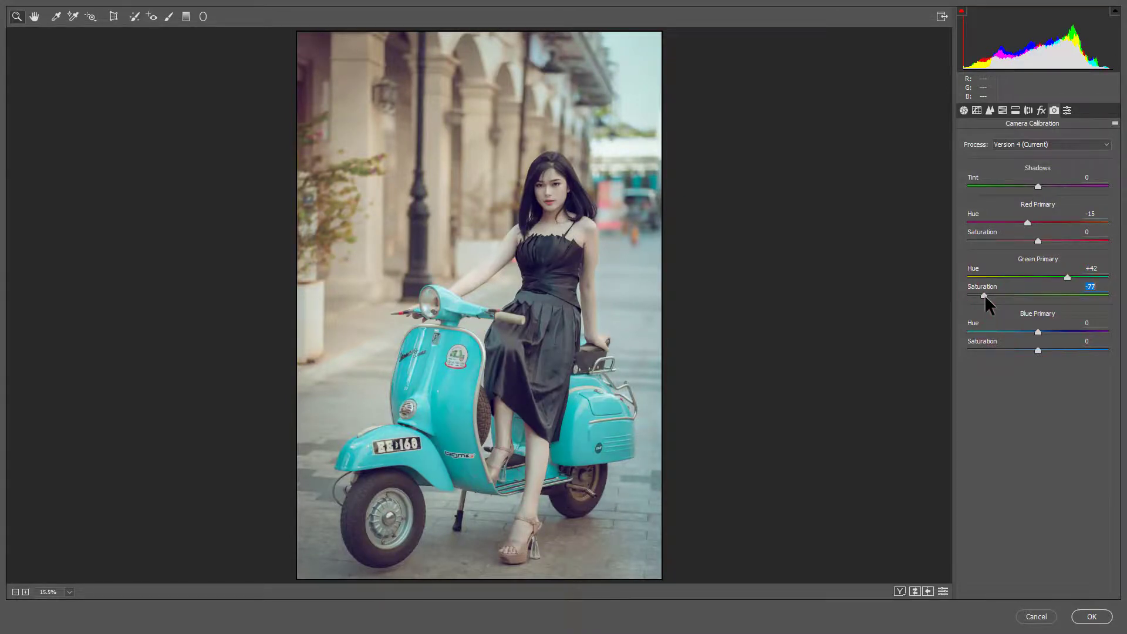
{"action": "left_click_drag", "start_coordinate": [979, 295], "coordinate": [978, 295]}
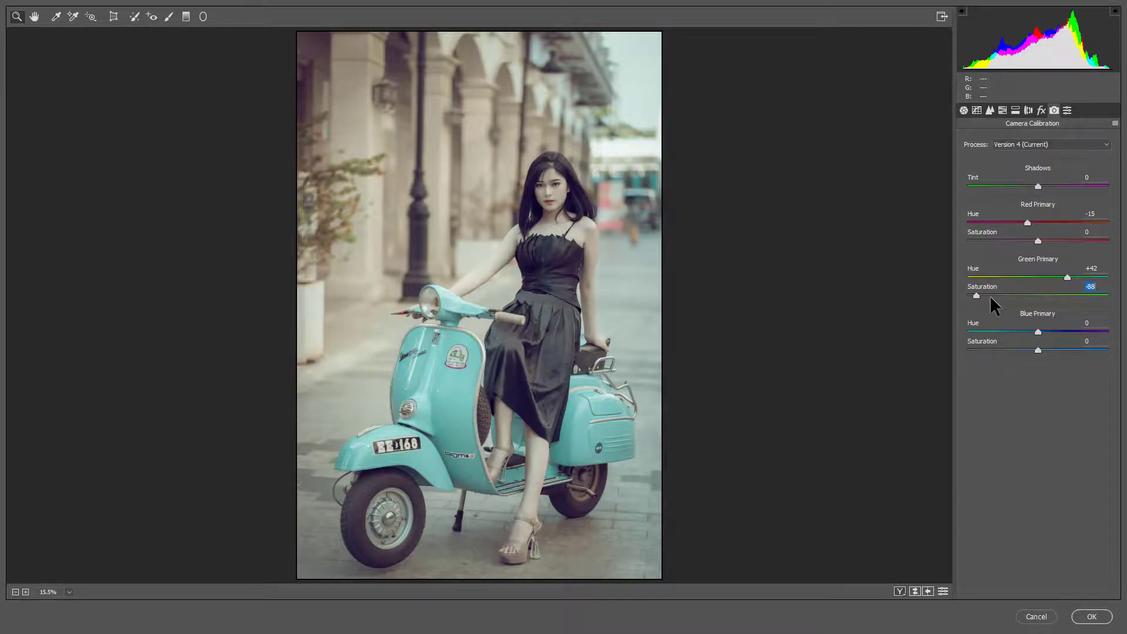
{"action": "left_click", "coordinate": [991, 295]}
{"action": "left_click_drag", "start_coordinate": [1007, 296], "coordinate": [992, 296]}
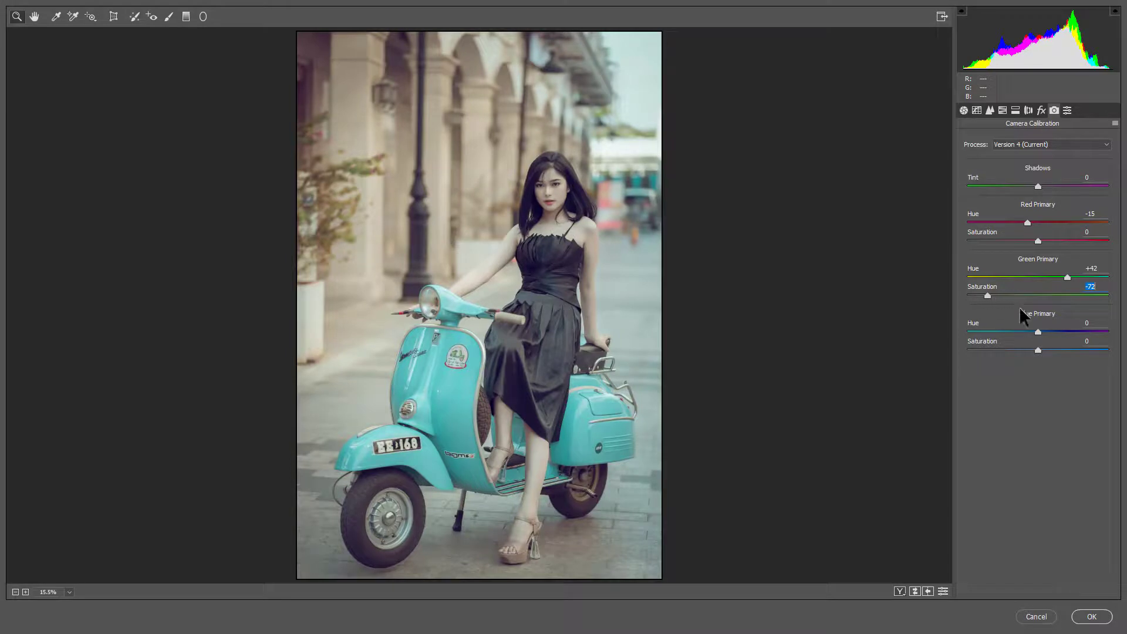
{"action": "mouse_move", "coordinate": [1037, 331]}
{"action": "left_mouse_down"}
{"action": "mouse_move", "coordinate": [997, 333]}
{"action": "mouse_move", "coordinate": [1012, 332]}
{"action": "left_mouse_up"}
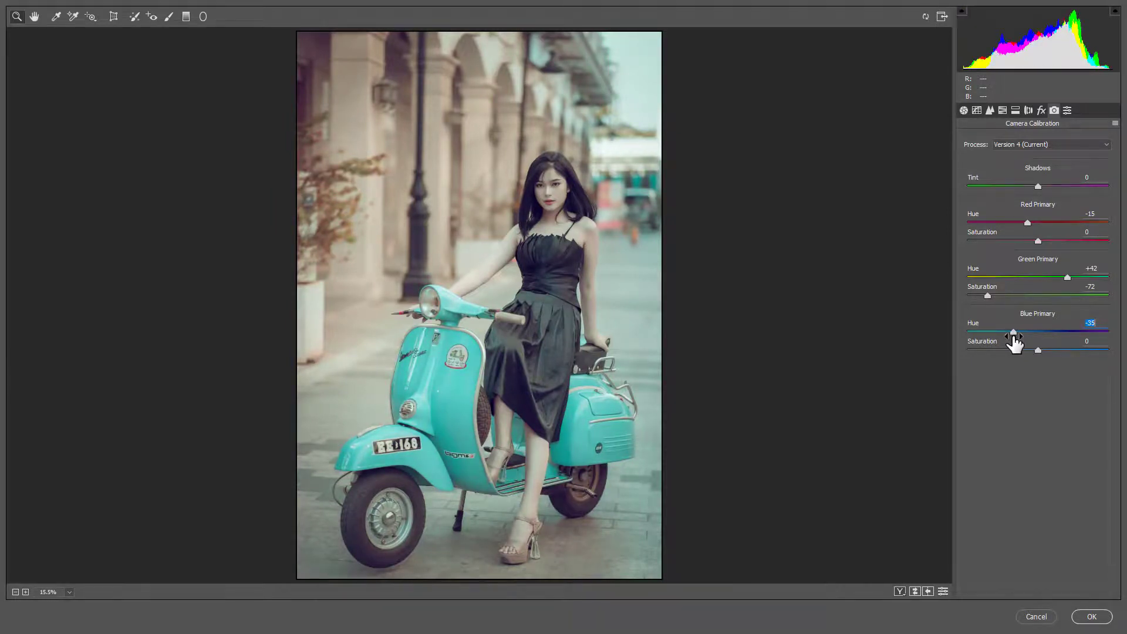
{"action": "left_click", "coordinate": [899, 592]}
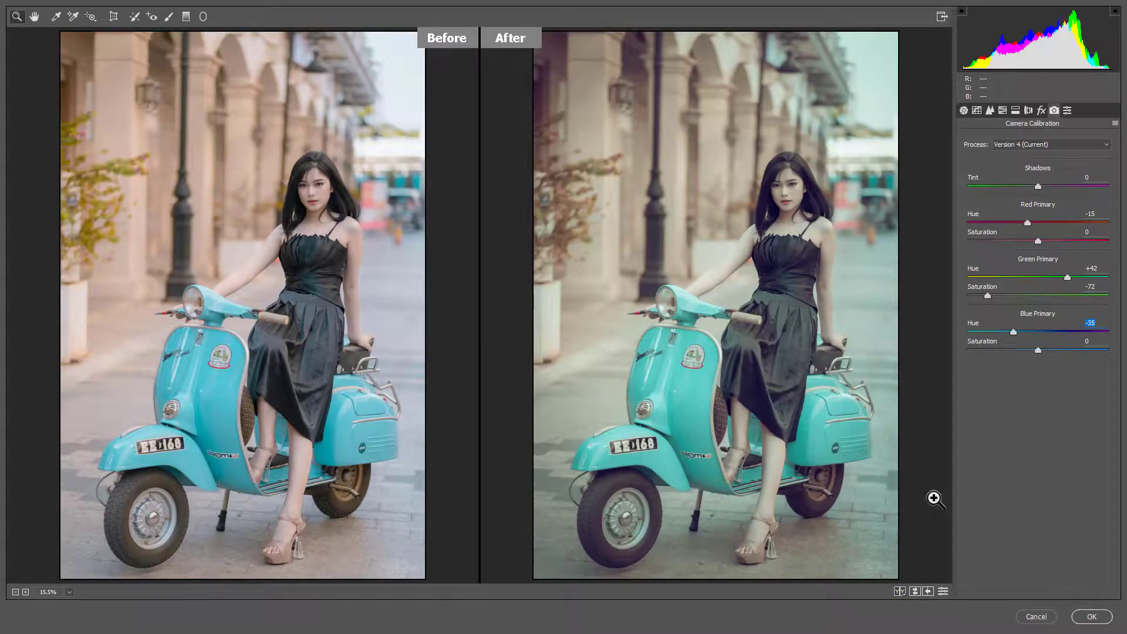
Cycle through the split and top/bottom comparisons back to the single After preview.
{"action": "left_click", "coordinate": [900, 590]}
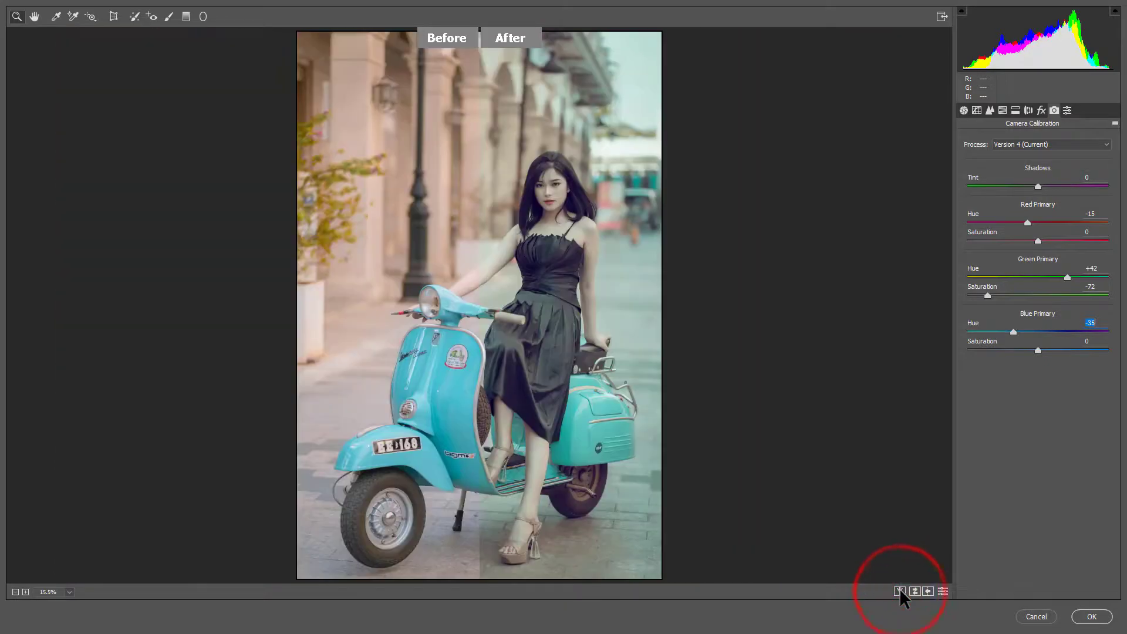
{"action": "left_click", "coordinate": [901, 591]}
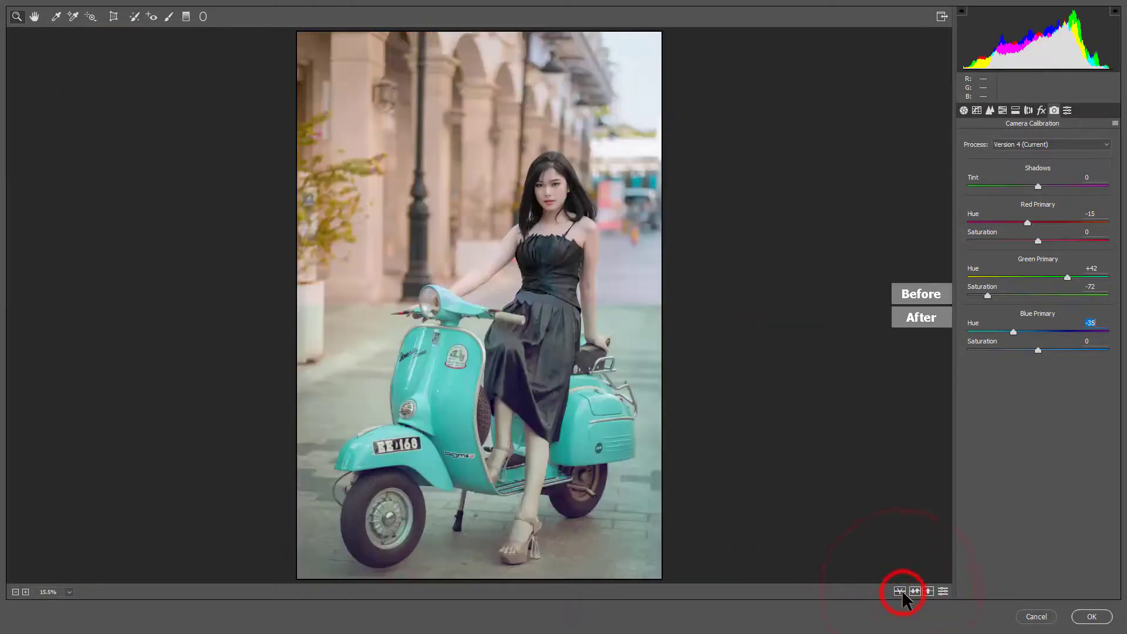
{"action": "left_click", "coordinate": [899, 590]}
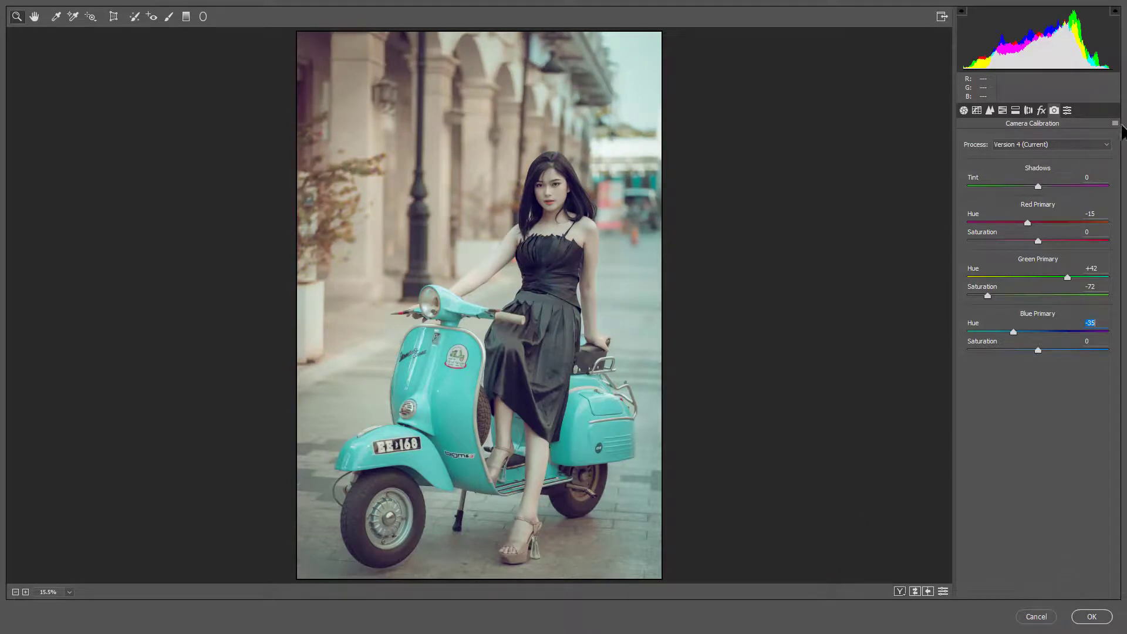
Choose Save Settings from the flyout menu with All Settings included.
{"action": "left_click", "coordinate": [1116, 123]}
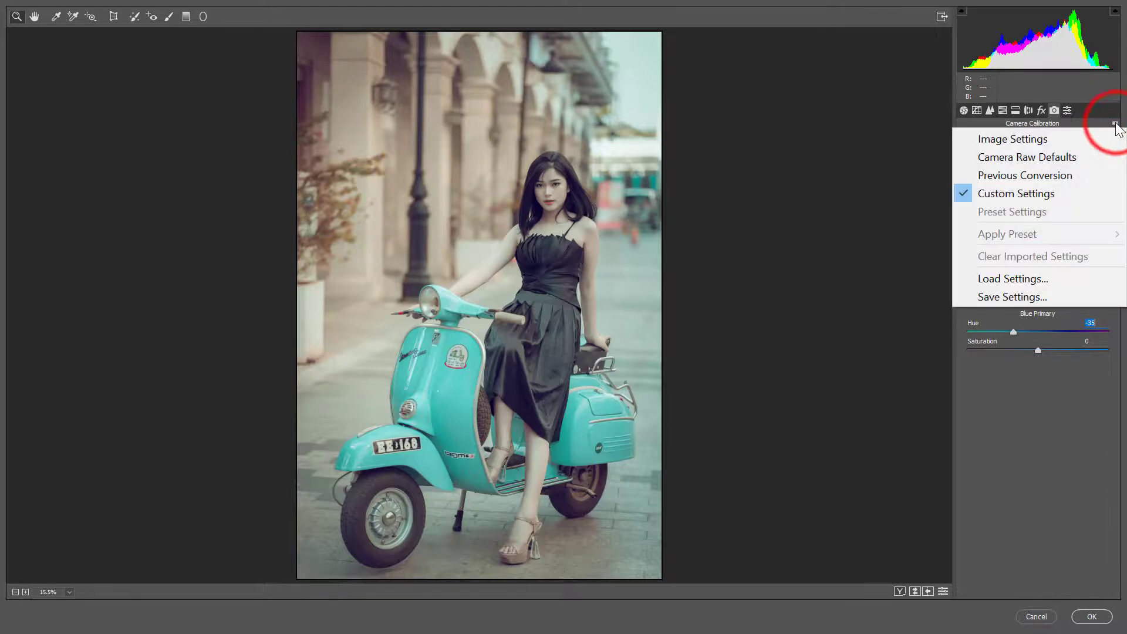
{"action": "left_click", "coordinate": [1033, 293]}
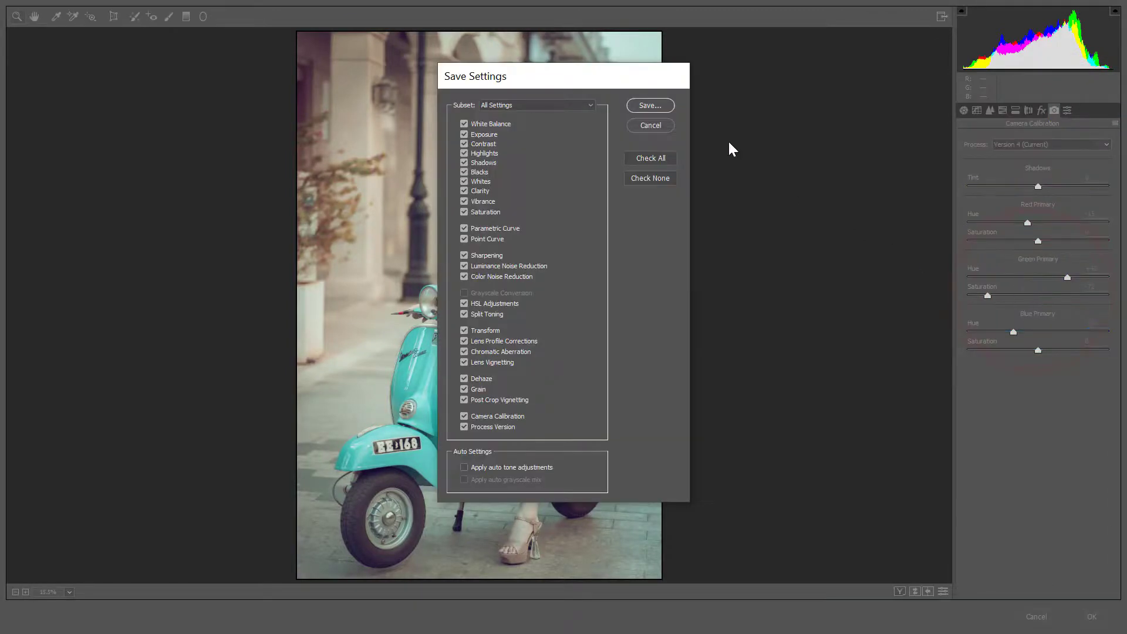
{"action": "left_click", "coordinate": [634, 105]}
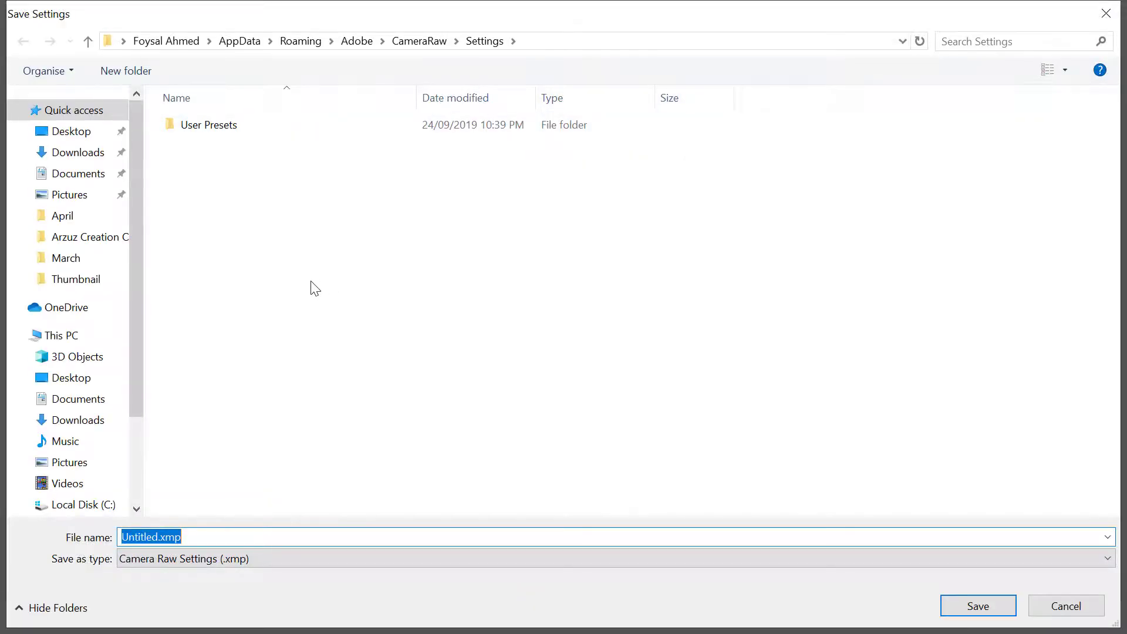
Save the settings file as 'Soft Color' in the Pictures folder.
{"action": "left_click", "coordinate": [82, 279]}
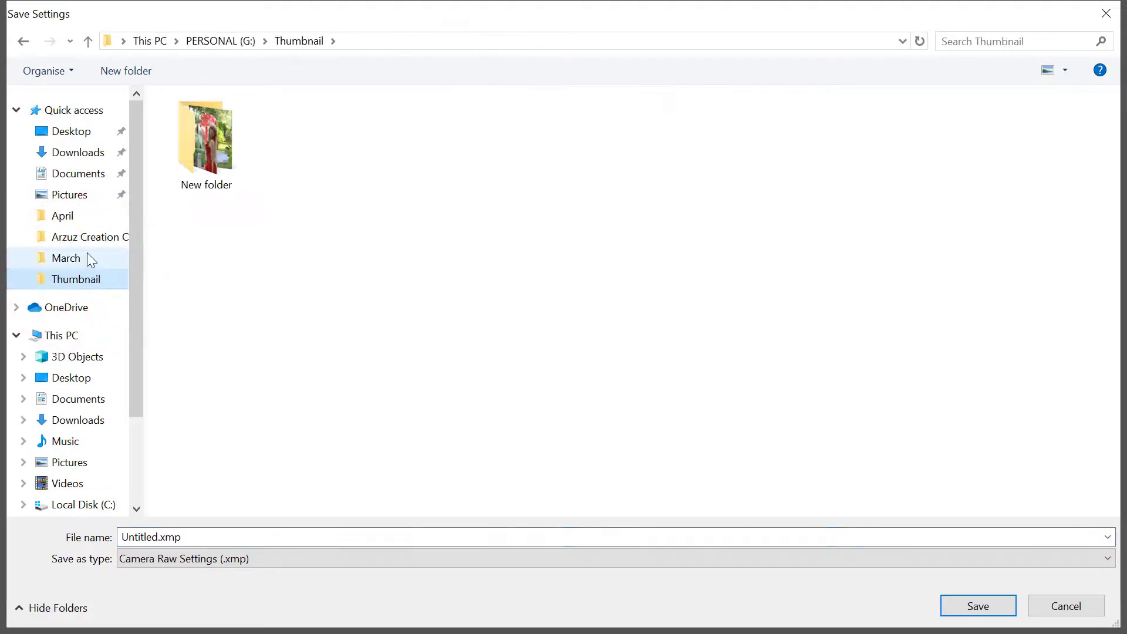
{"action": "left_click", "coordinate": [76, 194]}
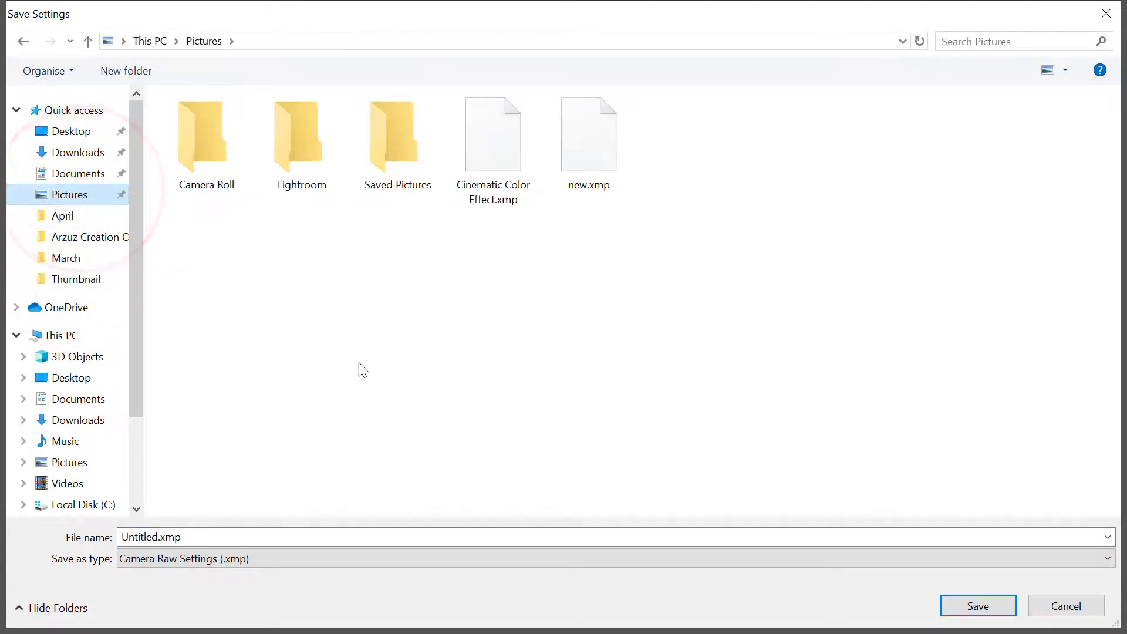
{"action": "double_click", "coordinate": [229, 538]}
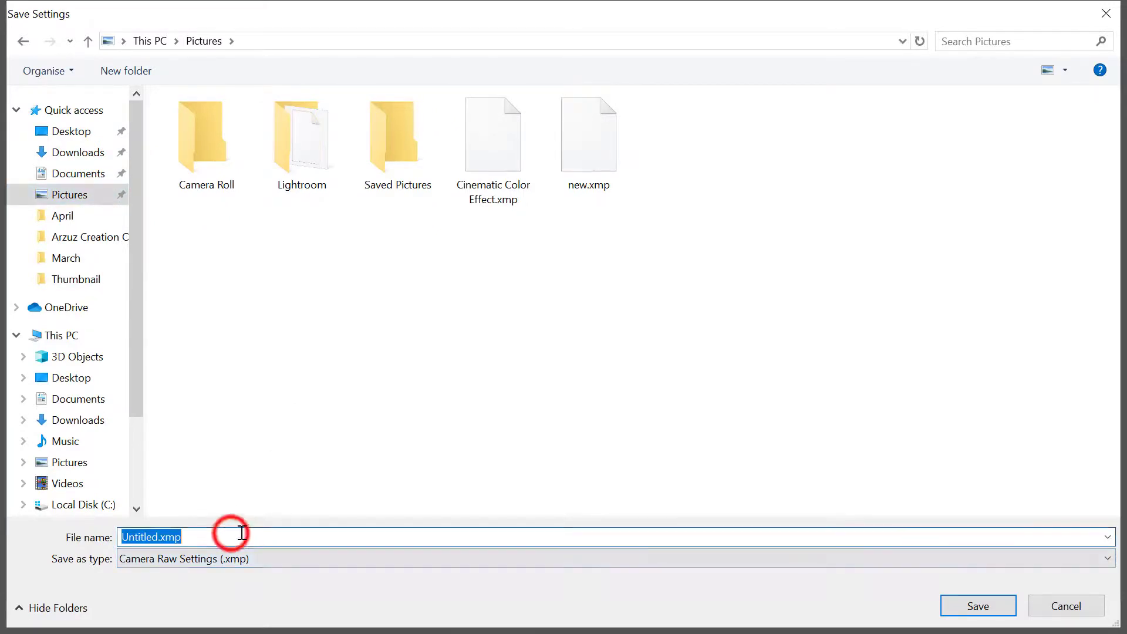
{"action": "type", "text": "Soft"}
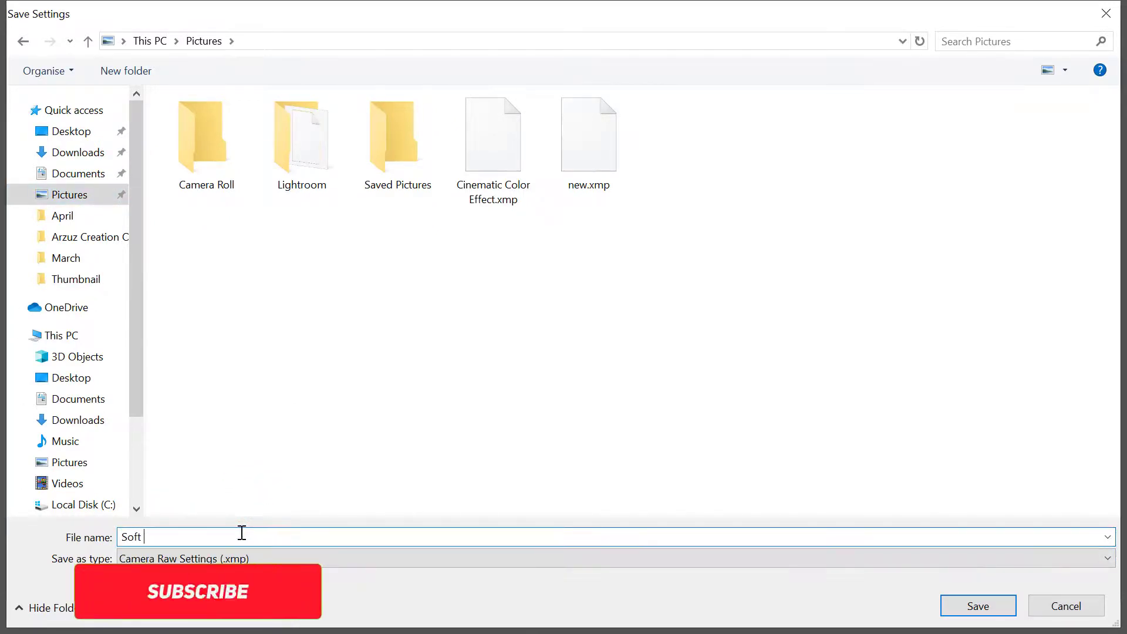
{"action": "type", "text": " Color"}
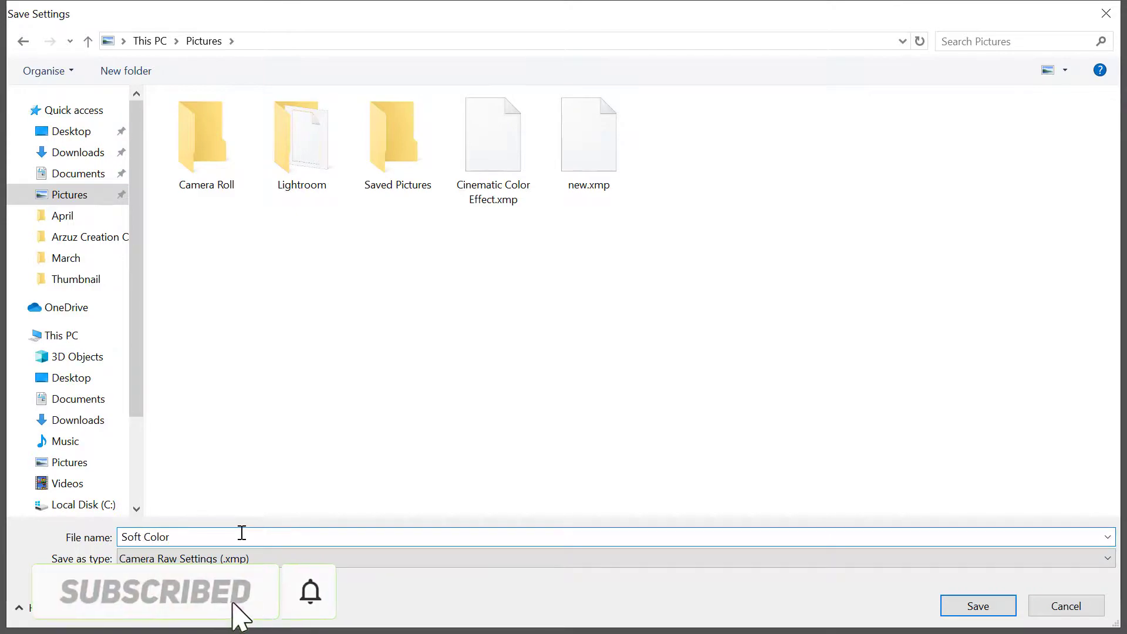
{"action": "key", "text": "Return"}
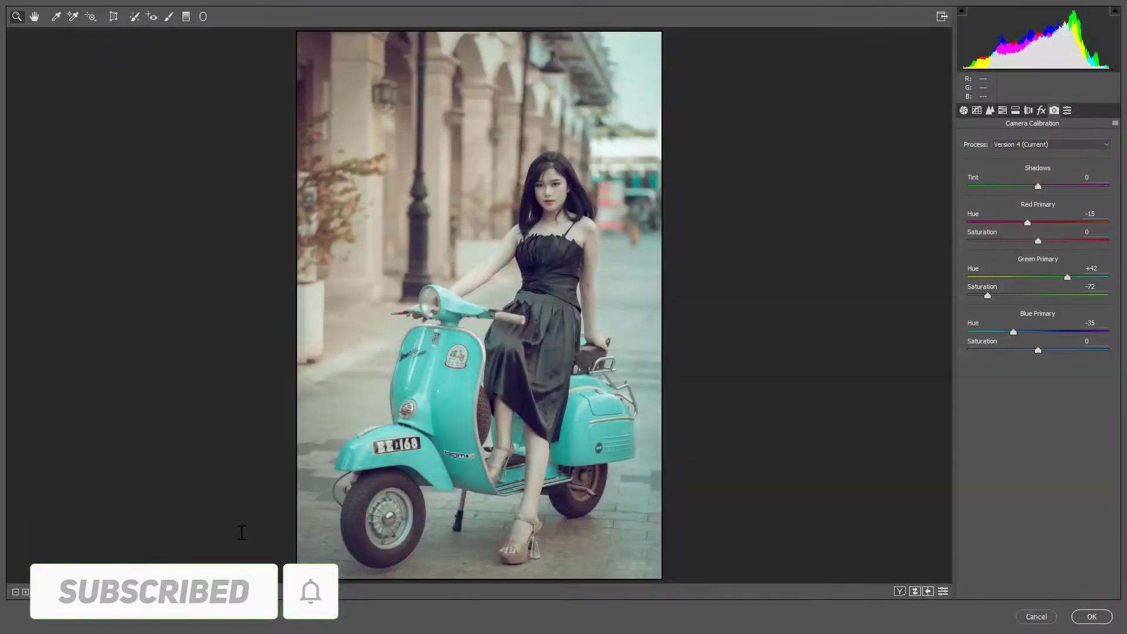
Confirm the Camera Raw grade on the Background copy layer and return to the main Photoshop window.
{"action": "left_click", "coordinate": [1087, 617]}
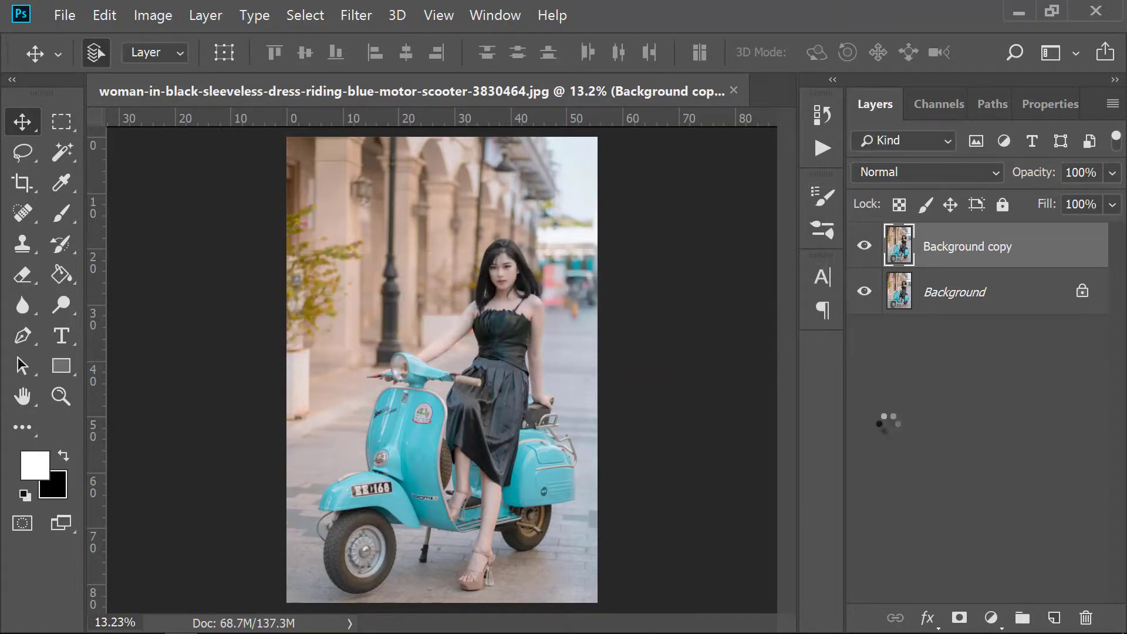
{"action": "left_click", "coordinate": [867, 248]}
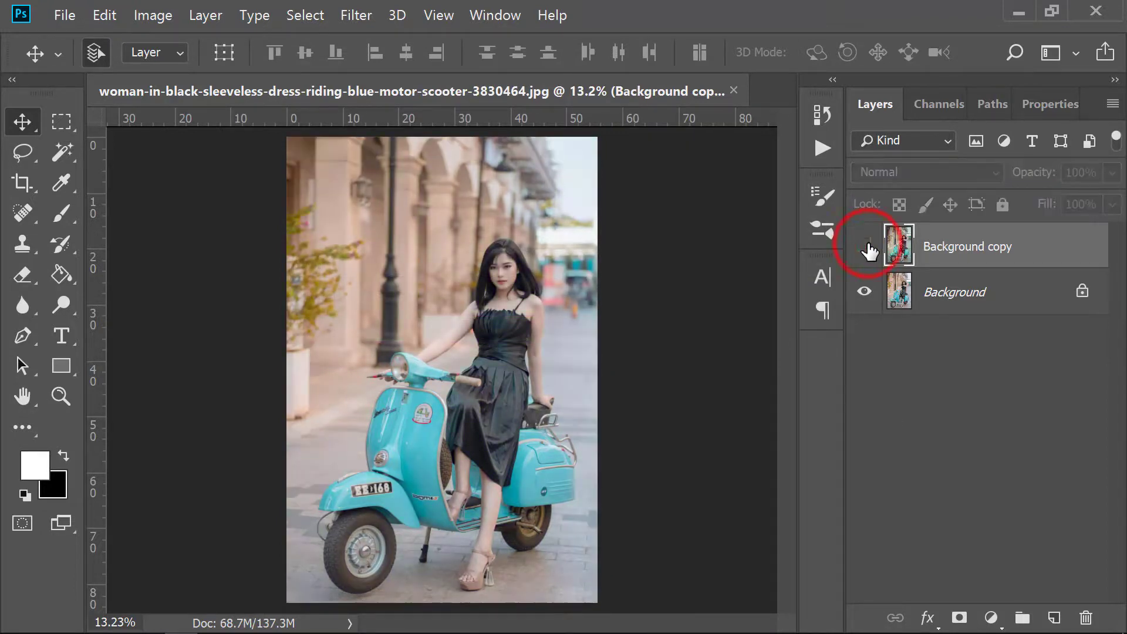
{"action": "left_click", "coordinate": [867, 249]}
{"action": "left_click", "coordinate": [867, 250]}
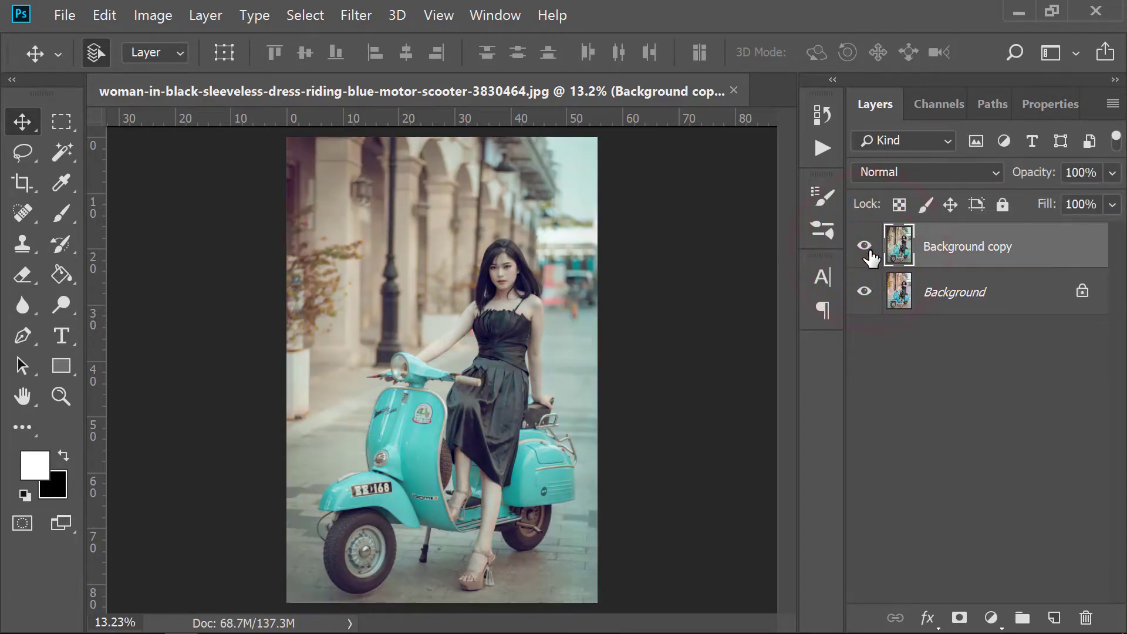